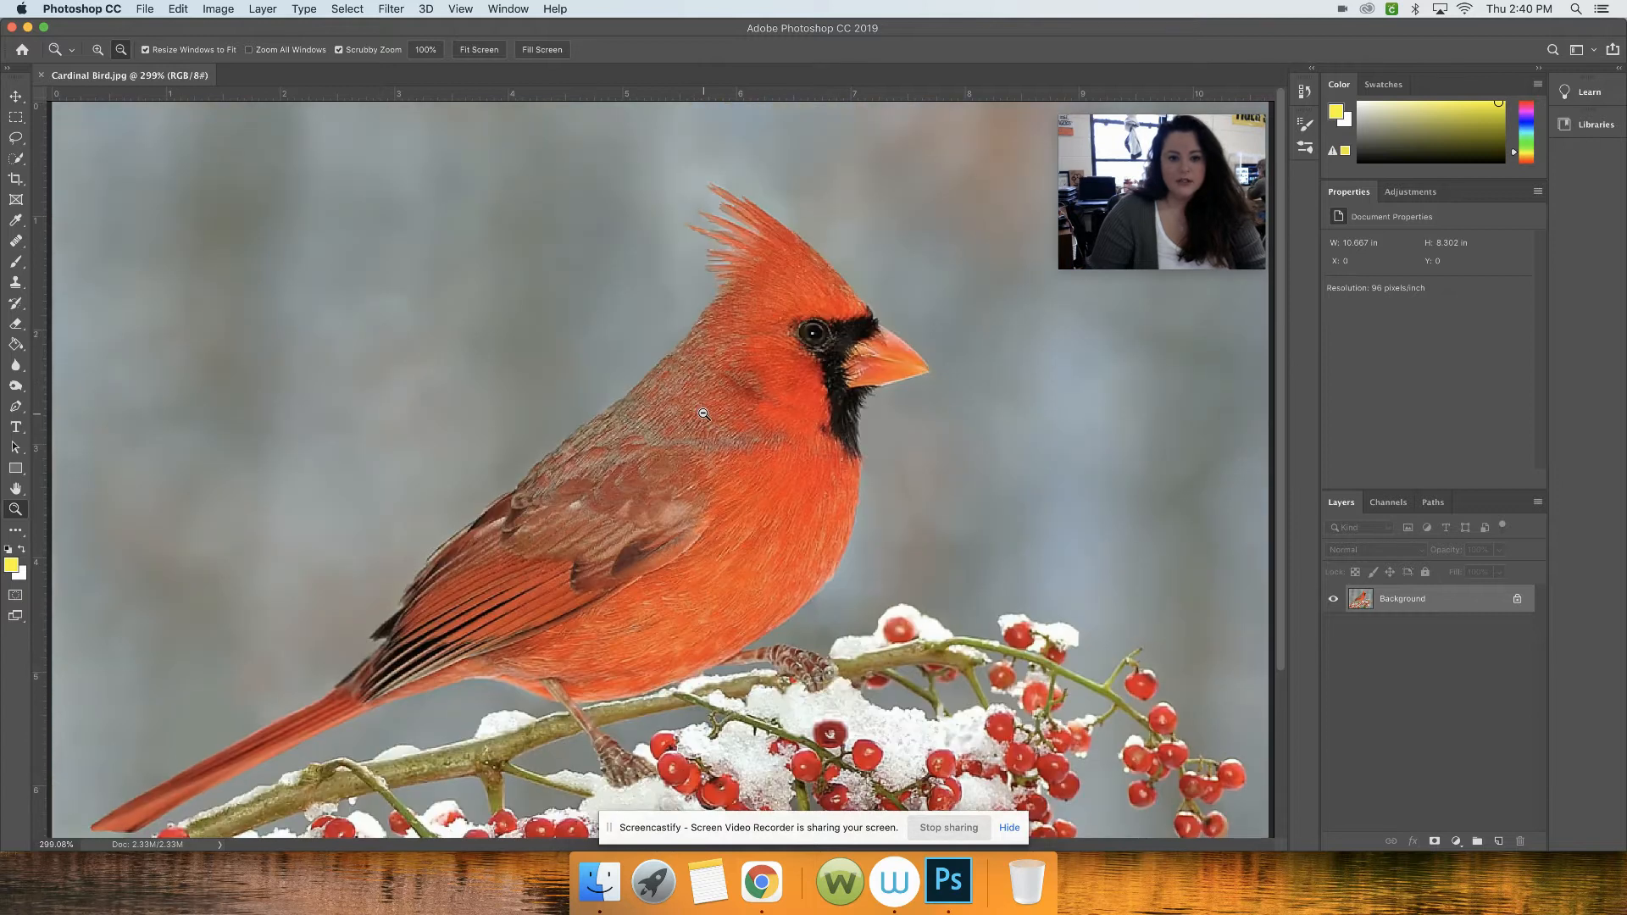
Duplicate the Background layer of the cardinal photo.
scroll(703, 413, down, 1)
scroll(705, 412, down, 1)
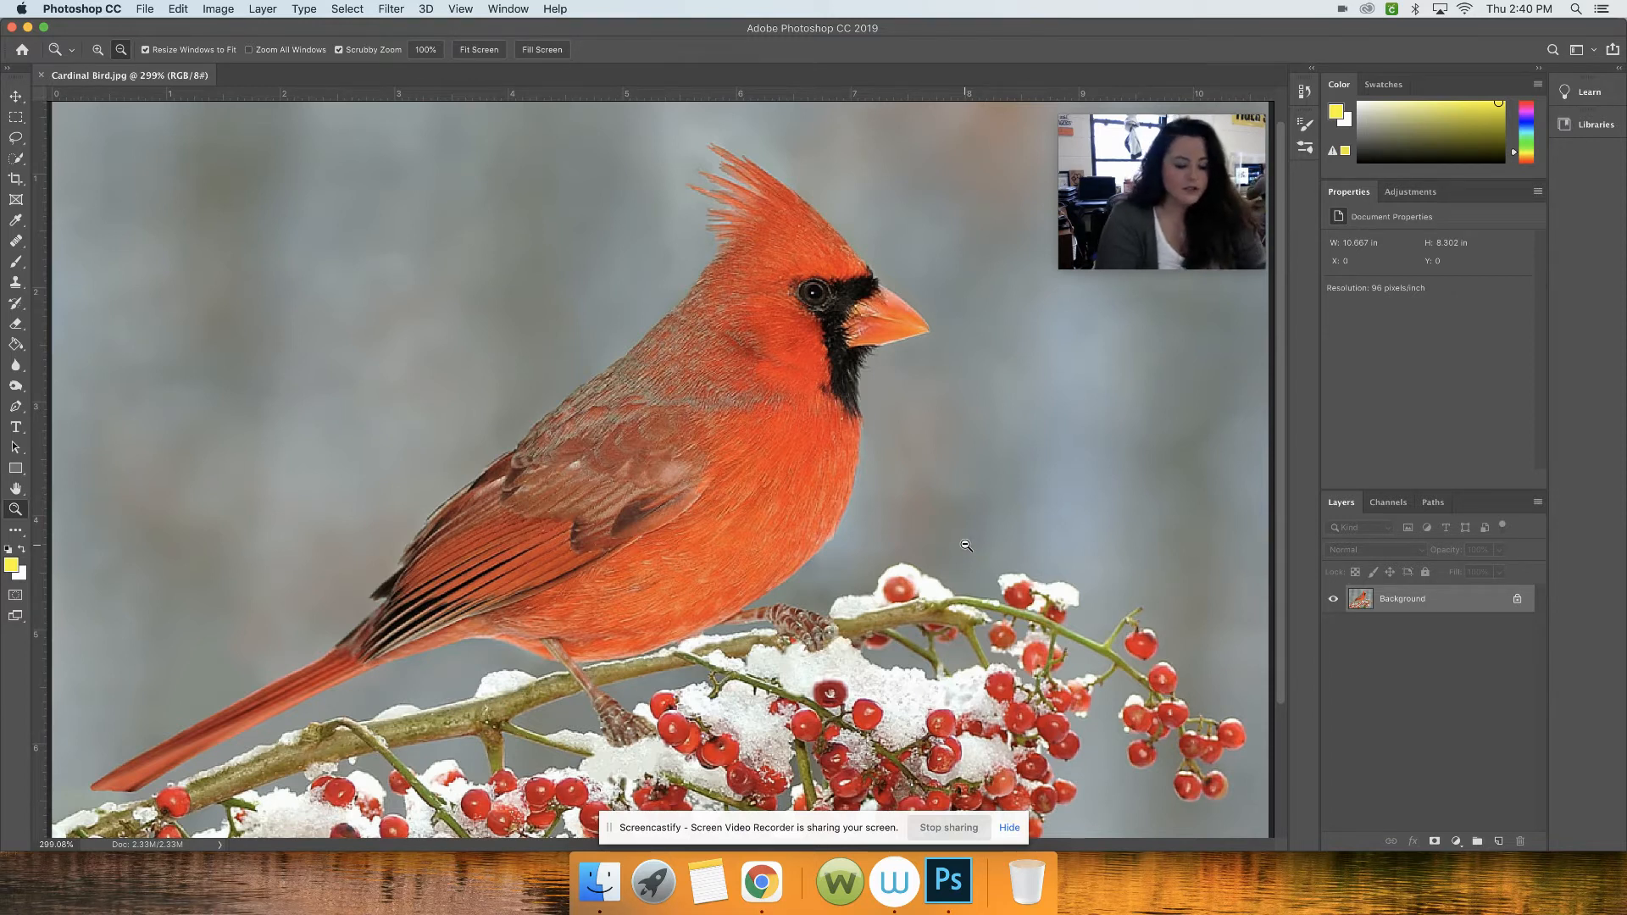
key(super+j)
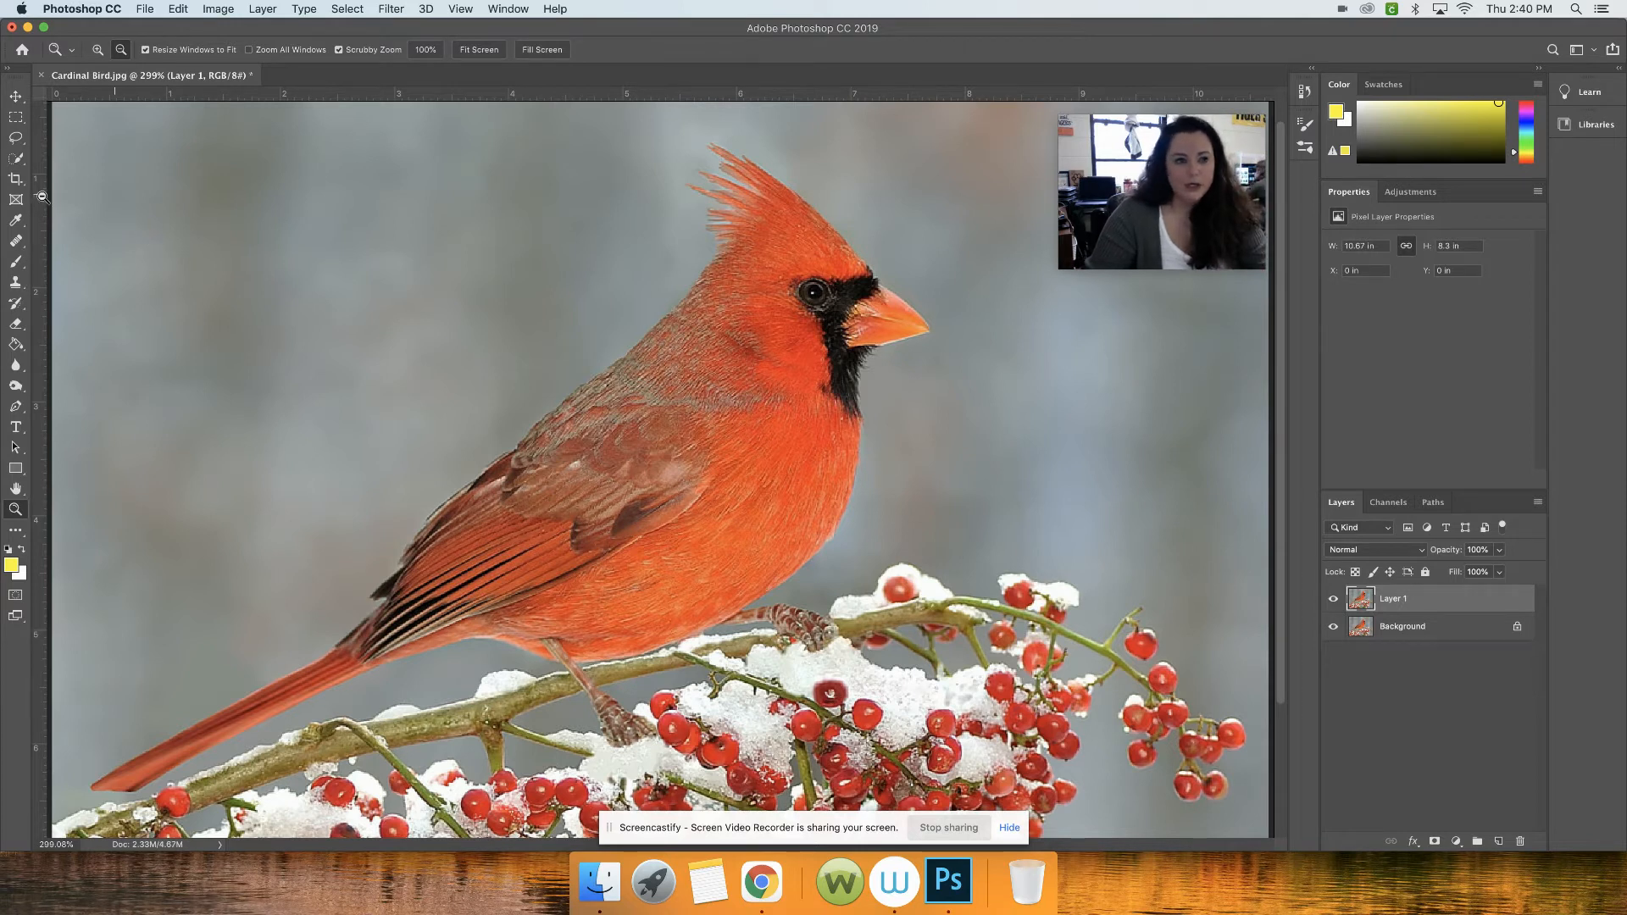
Activate the Brush tool and change the foreground color to a bright blue.
click(19, 267)
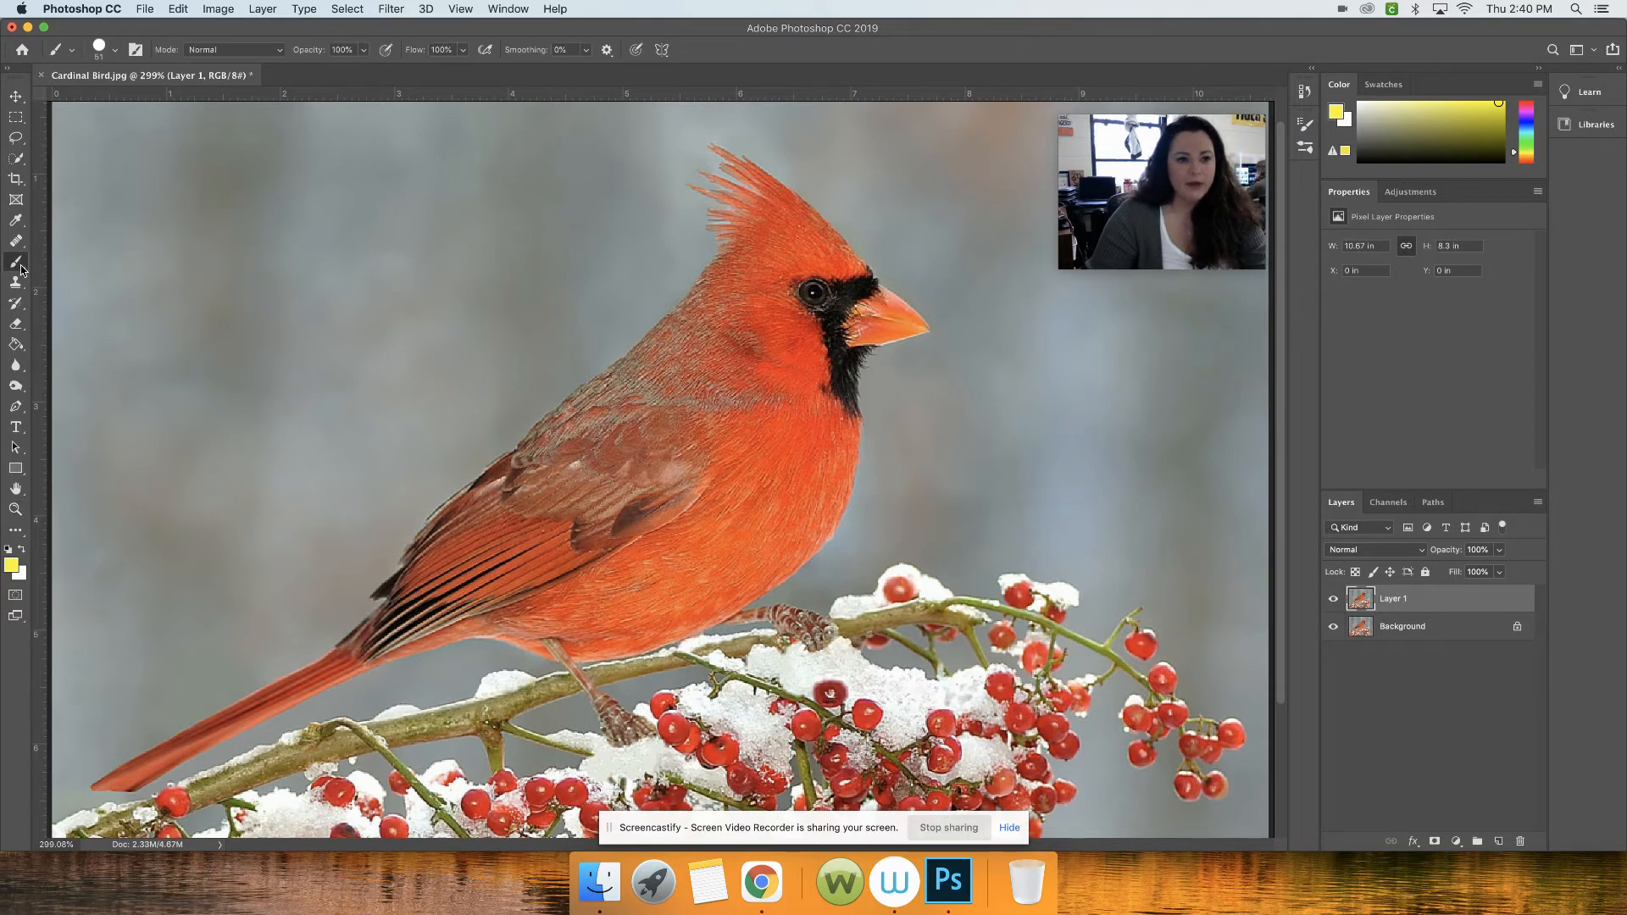
click(12, 568)
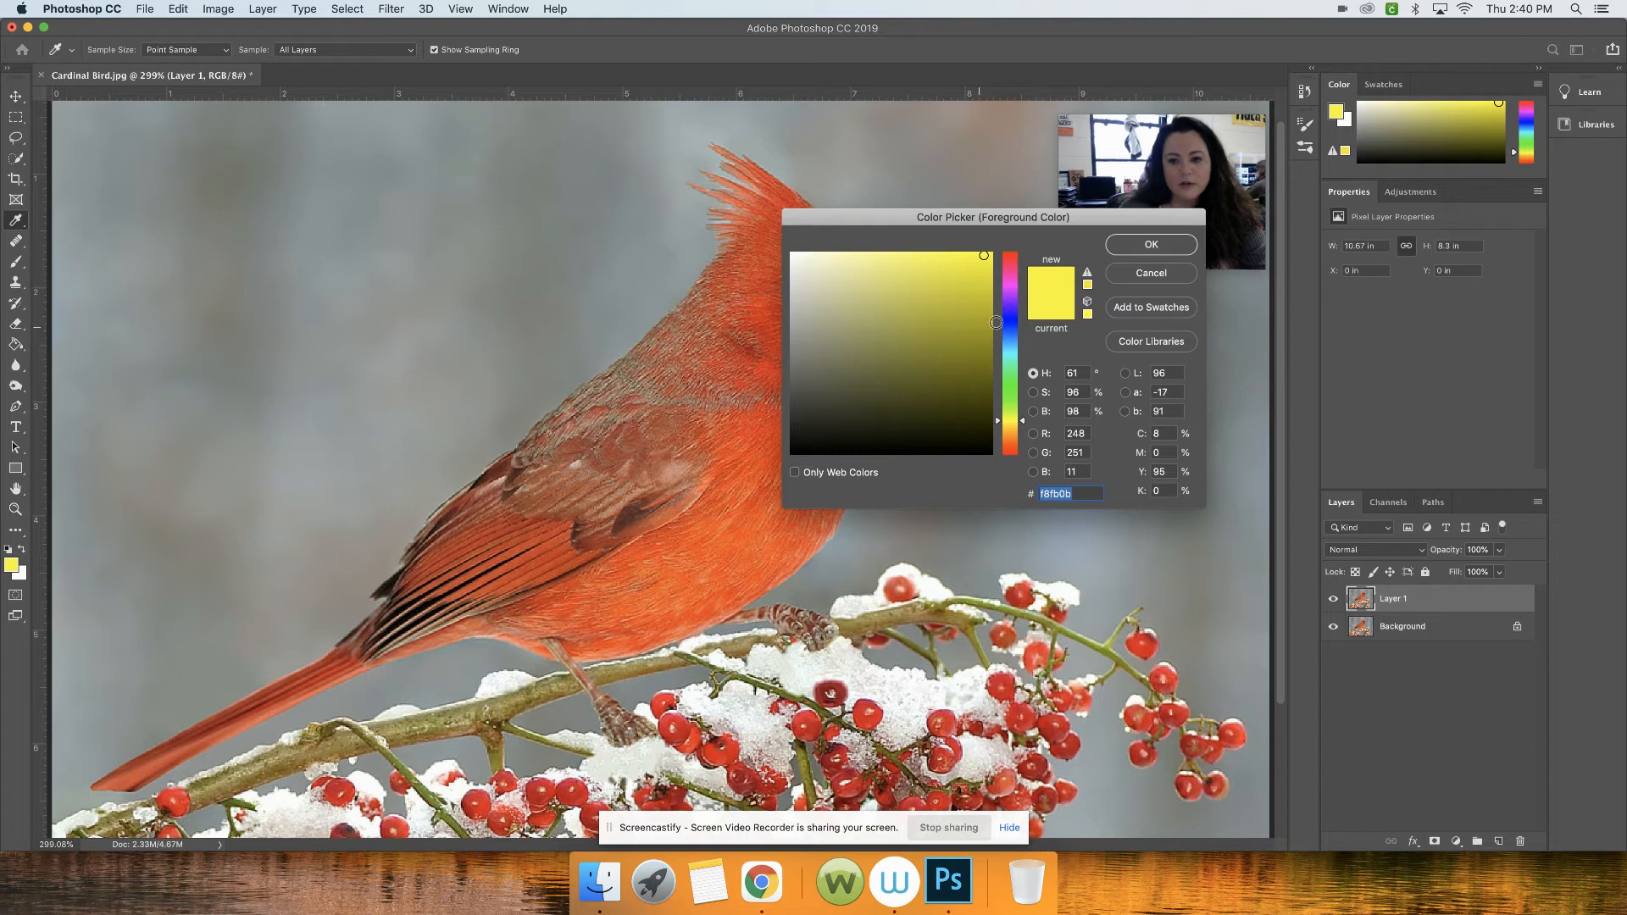
drag(1009, 322, 1012, 329)
drag(972, 269, 965, 275)
key(Return)
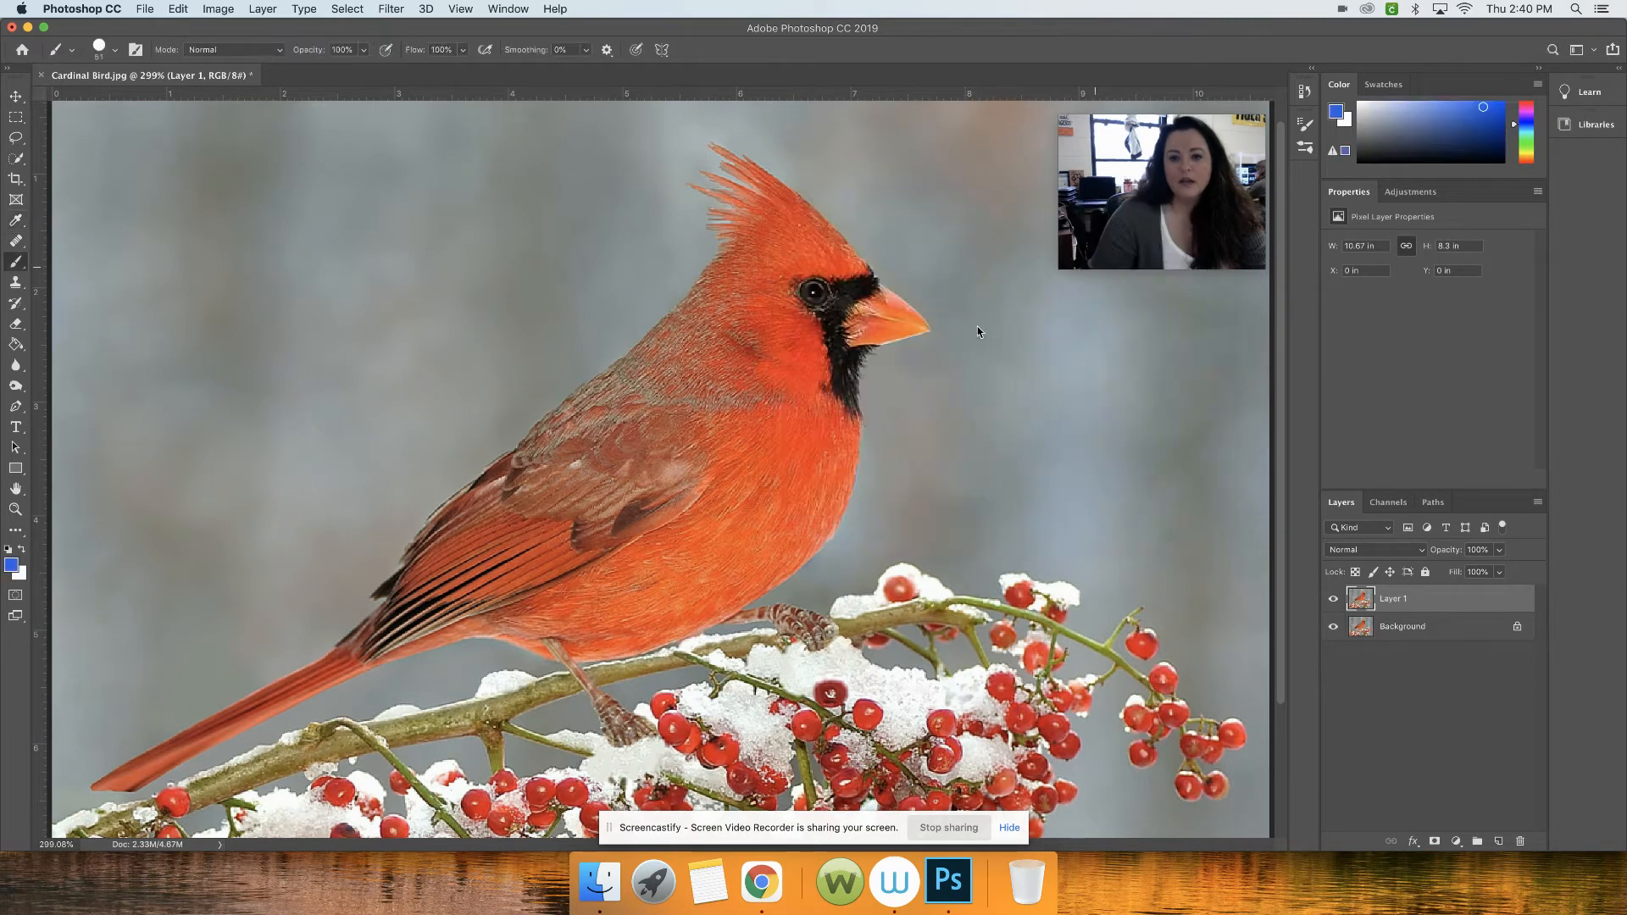
Paint solid blue over the cardinal's back, head, breast and wing with the Brush tool.
mouse_move(726, 396)
mouse_down()
mouse_move(712, 427)
mouse_move(682, 433)
mouse_move(645, 409)
mouse_move(598, 445)
mouse_move(702, 356)
mouse_up()
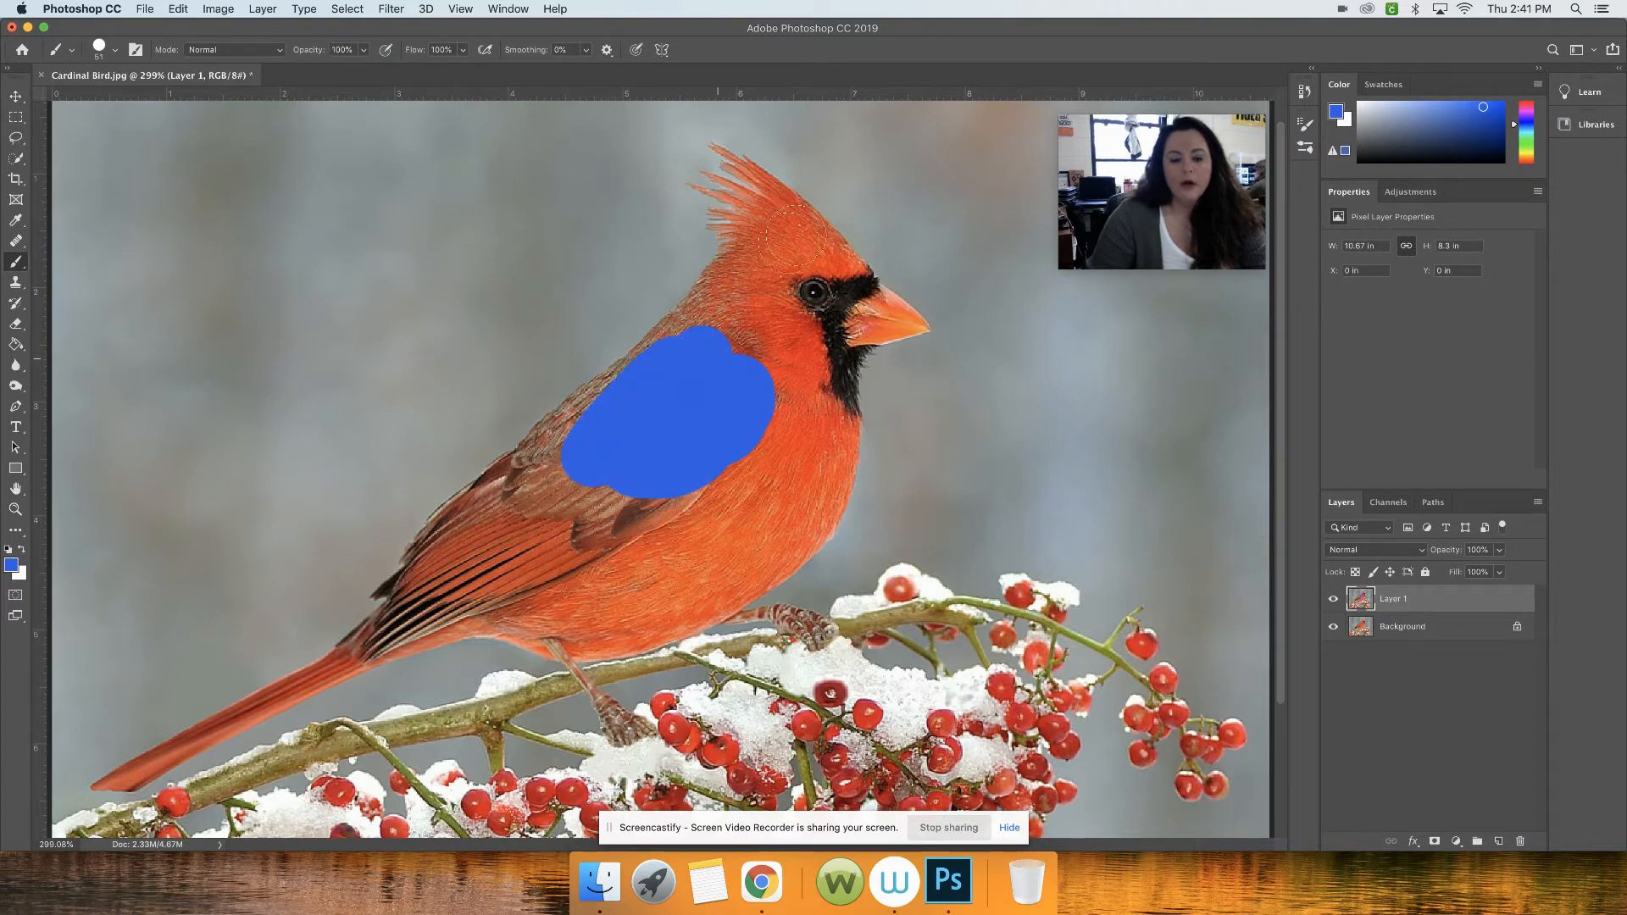
mouse_move(791, 248)
mouse_down()
mouse_move(792, 226)
mouse_move(729, 338)
mouse_up()
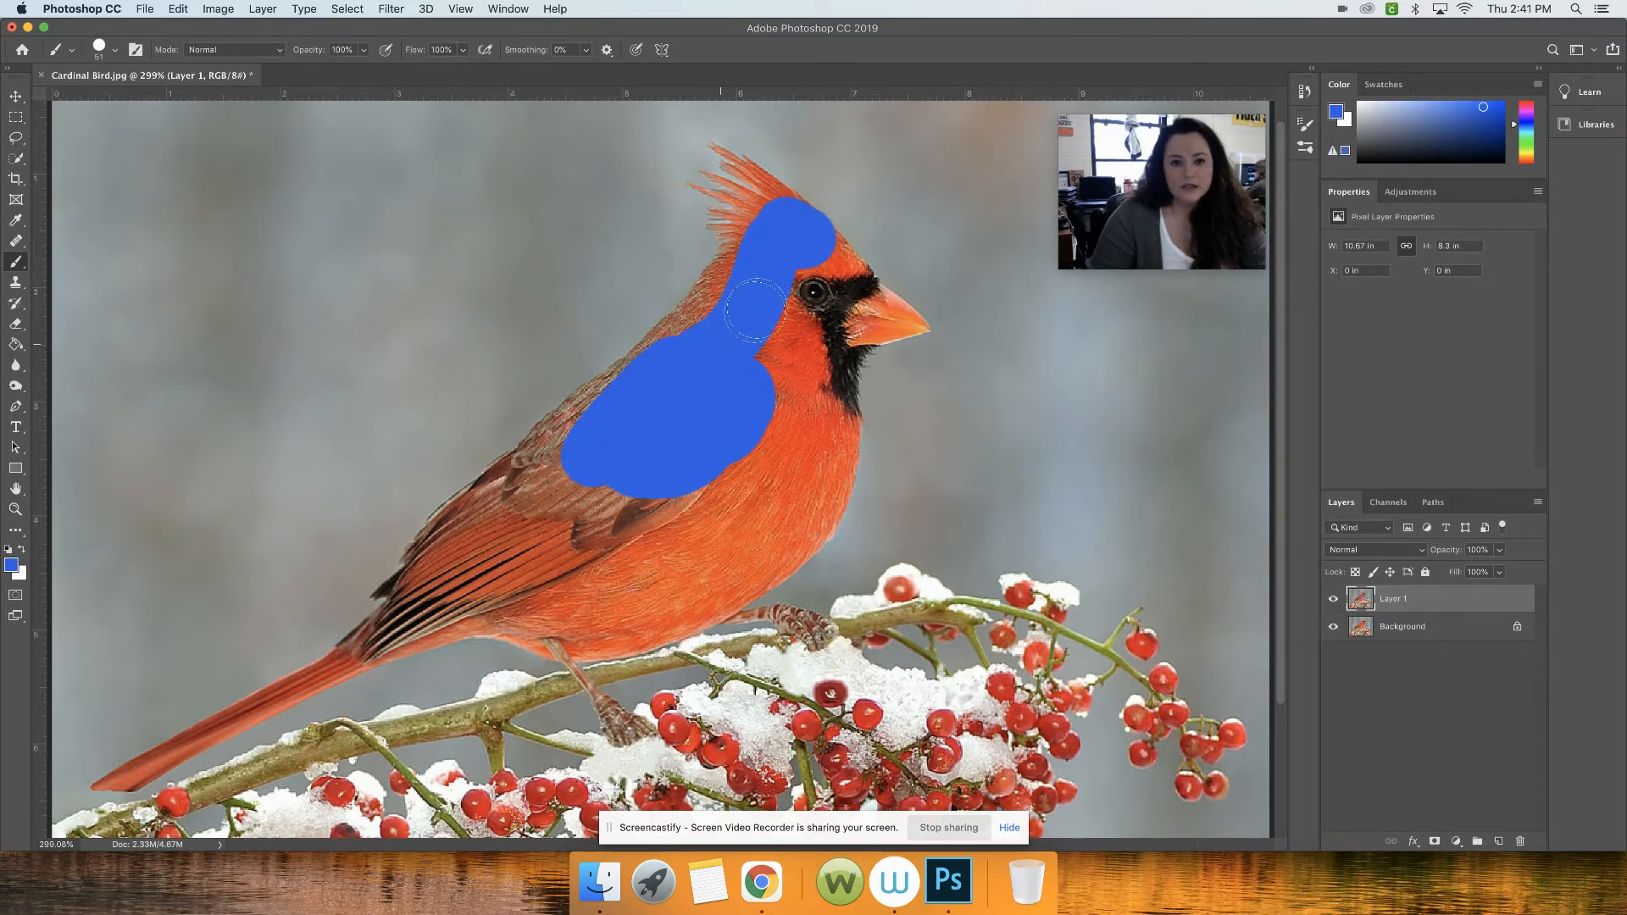
mouse_move(664, 415)
mouse_down()
mouse_move(448, 576)
mouse_move(569, 527)
mouse_move(769, 398)
mouse_move(789, 334)
mouse_move(807, 466)
mouse_move(758, 534)
mouse_move(558, 600)
mouse_move(481, 605)
mouse_move(575, 584)
mouse_move(801, 454)
mouse_move(603, 551)
mouse_move(631, 511)
mouse_move(482, 556)
mouse_up()
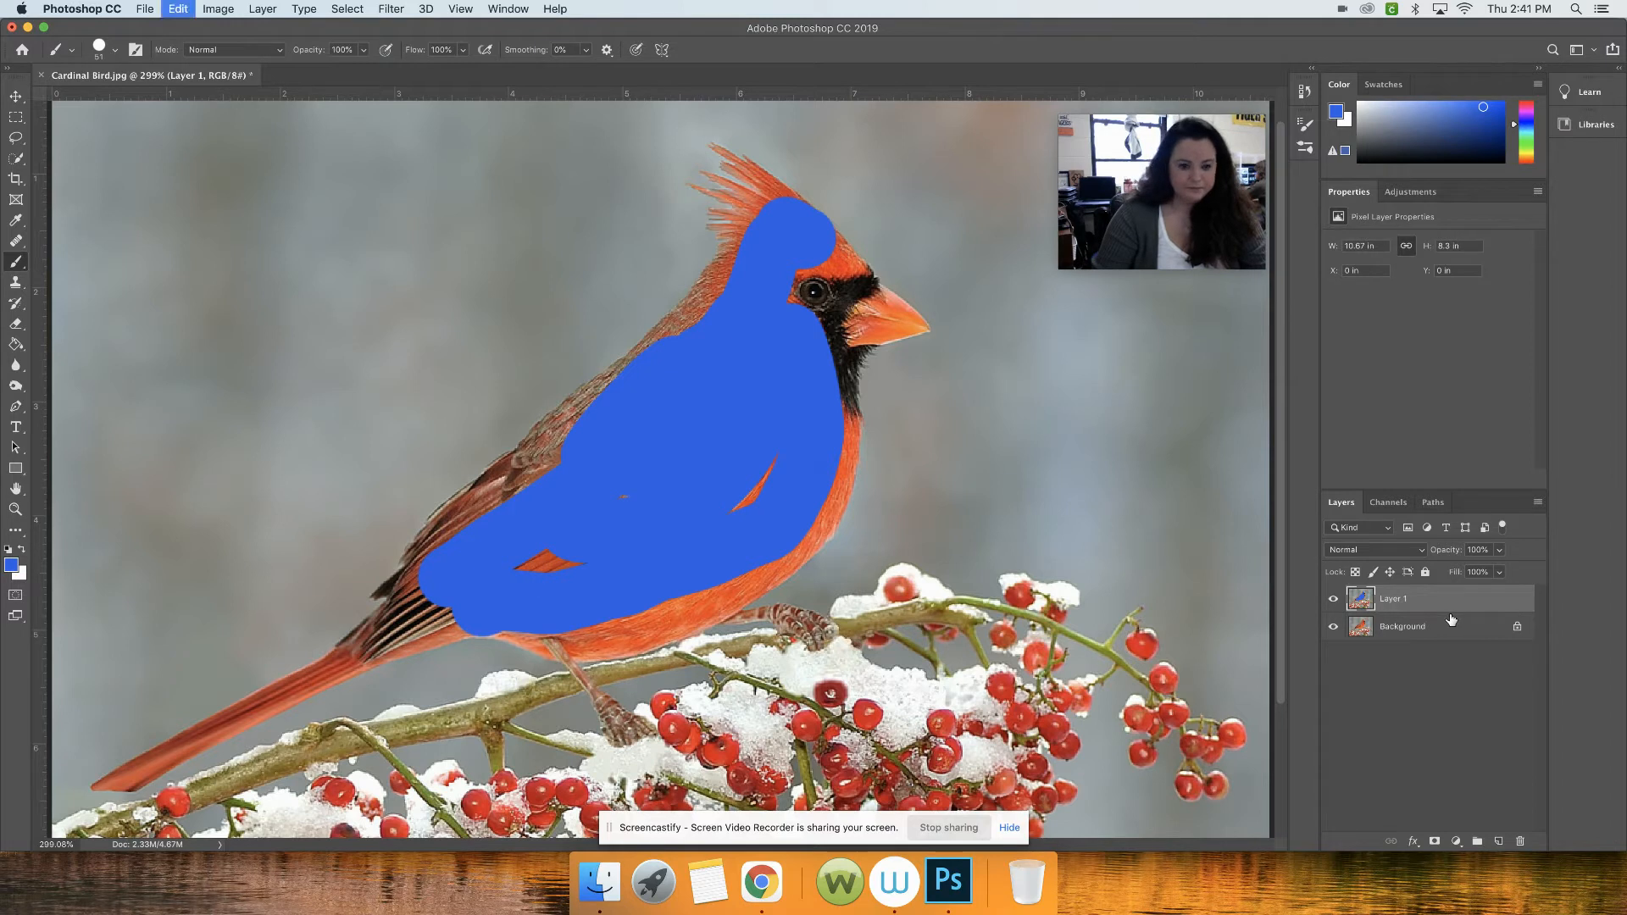
Undo all the blue brush strokes on the bird.
key(super+z)
key(super+z)
key(super+z)
key(super+z)
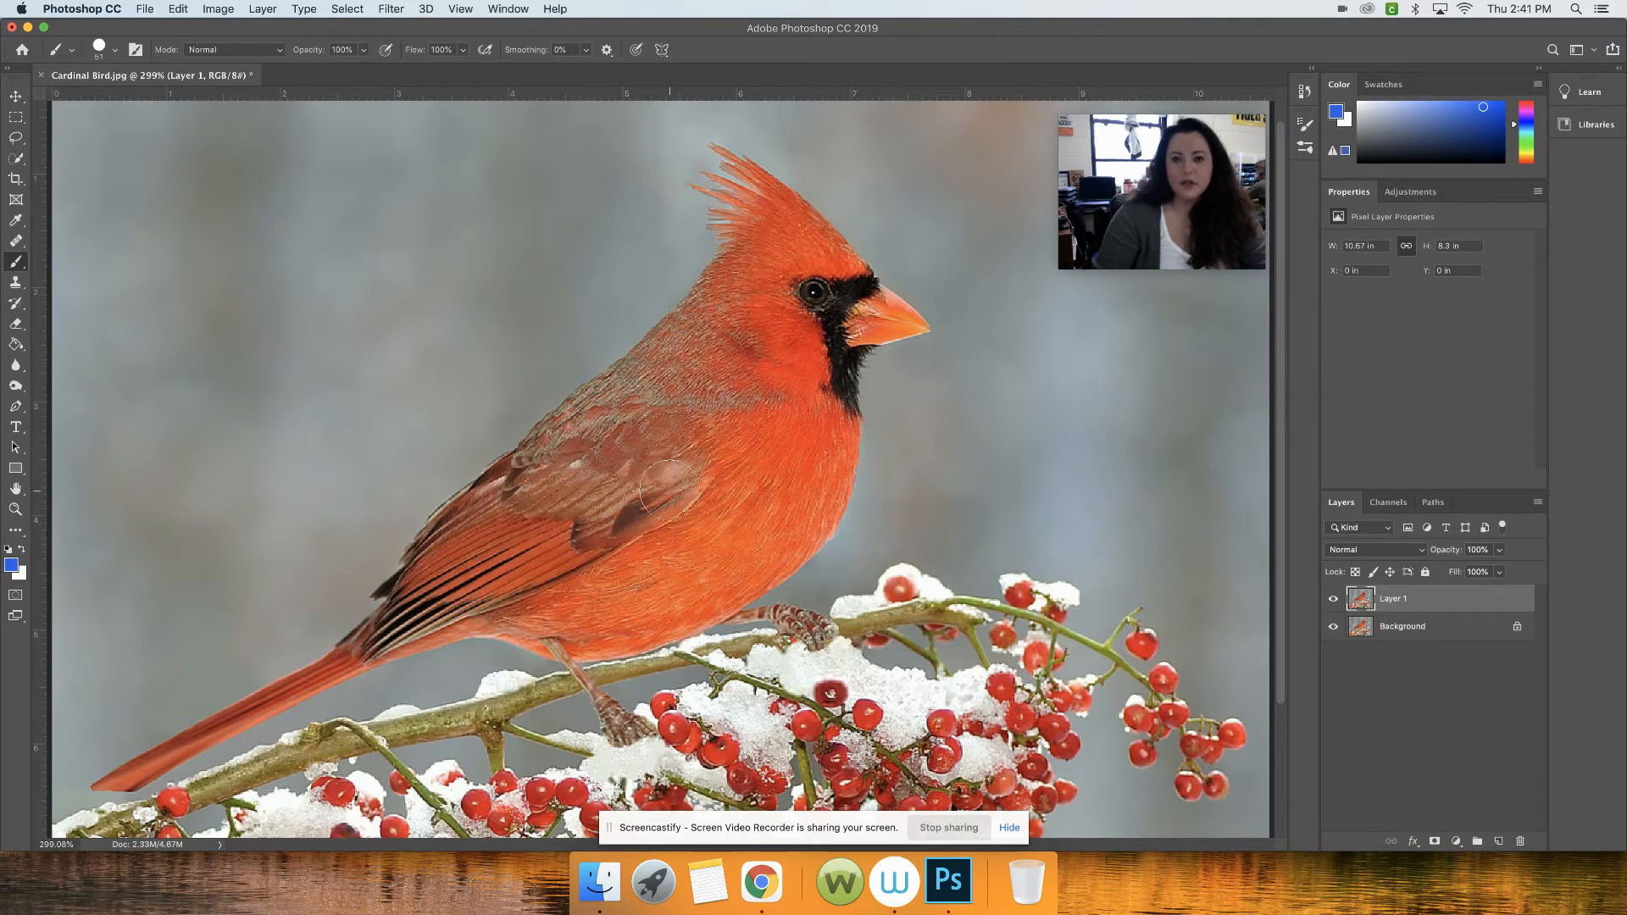
Try the Color Replacement tool in blue on the background beside the bird's back, and undo the stroke.
right_click(15, 266)
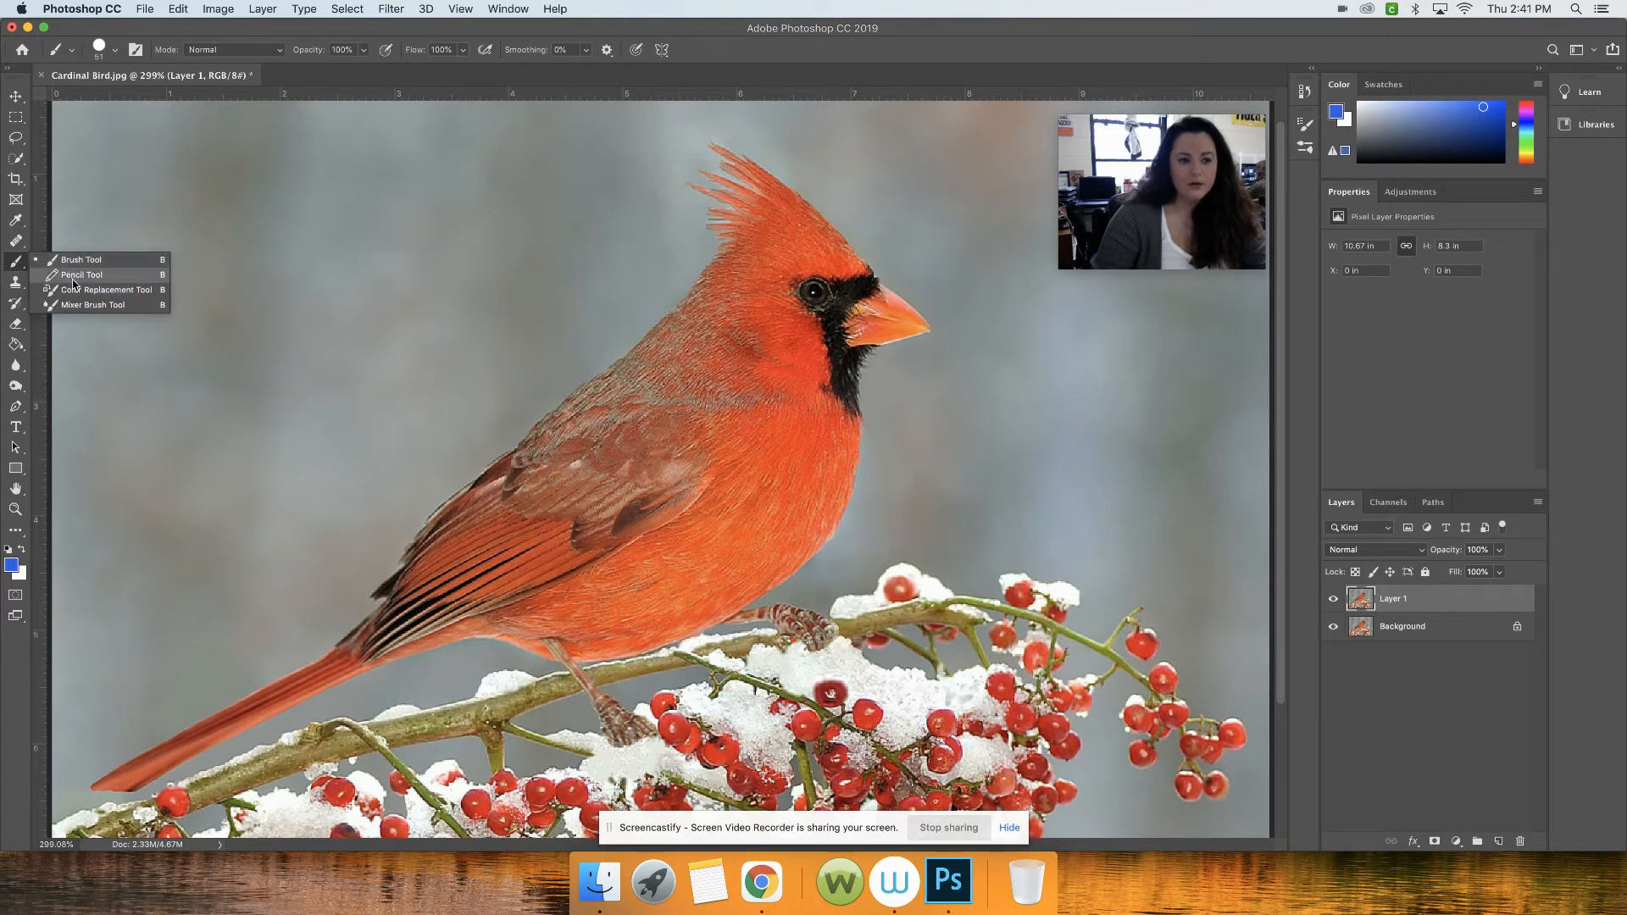
click(128, 291)
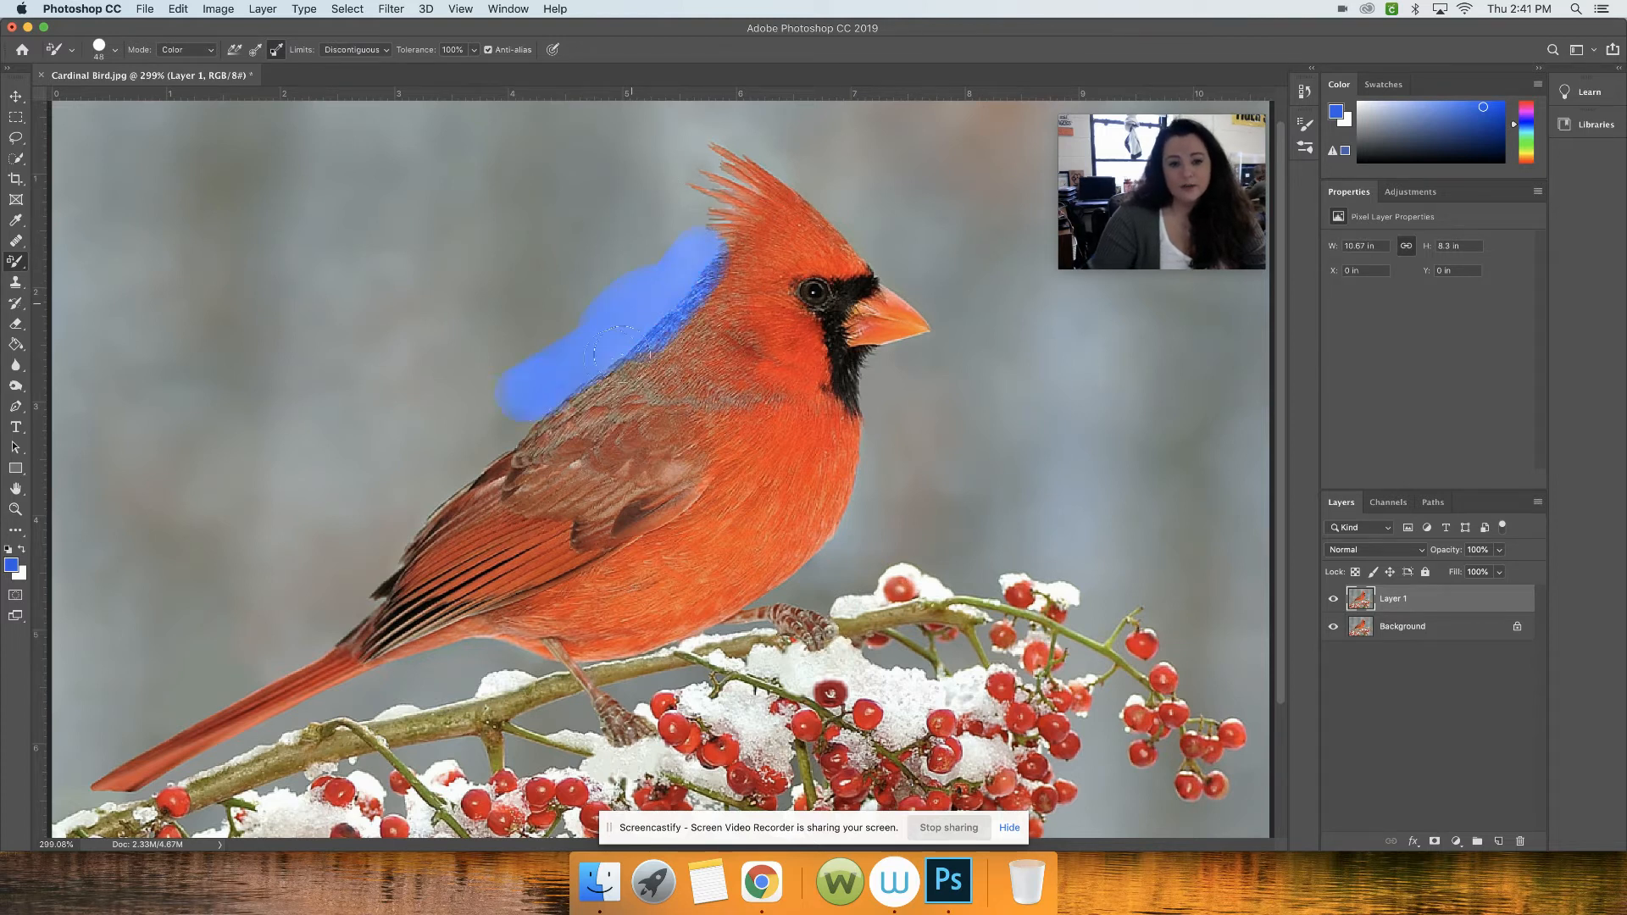
key(super+z)
Start a new Quick Selection covering the cardinal's body, wing and head up to the crest.
click(15, 159)
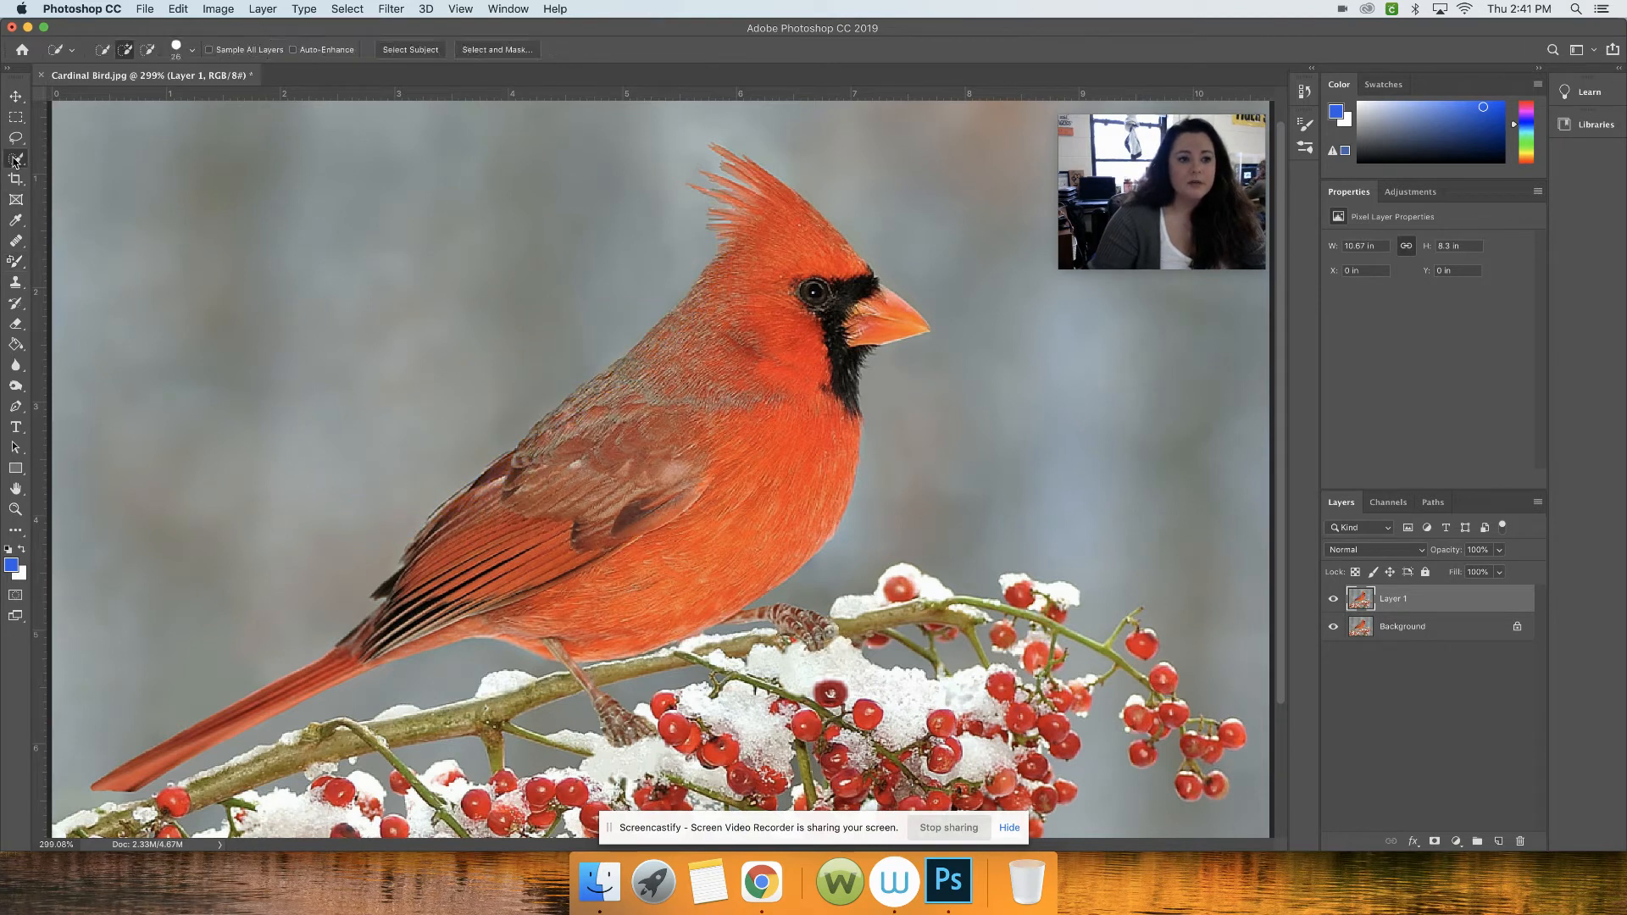
click(102, 49)
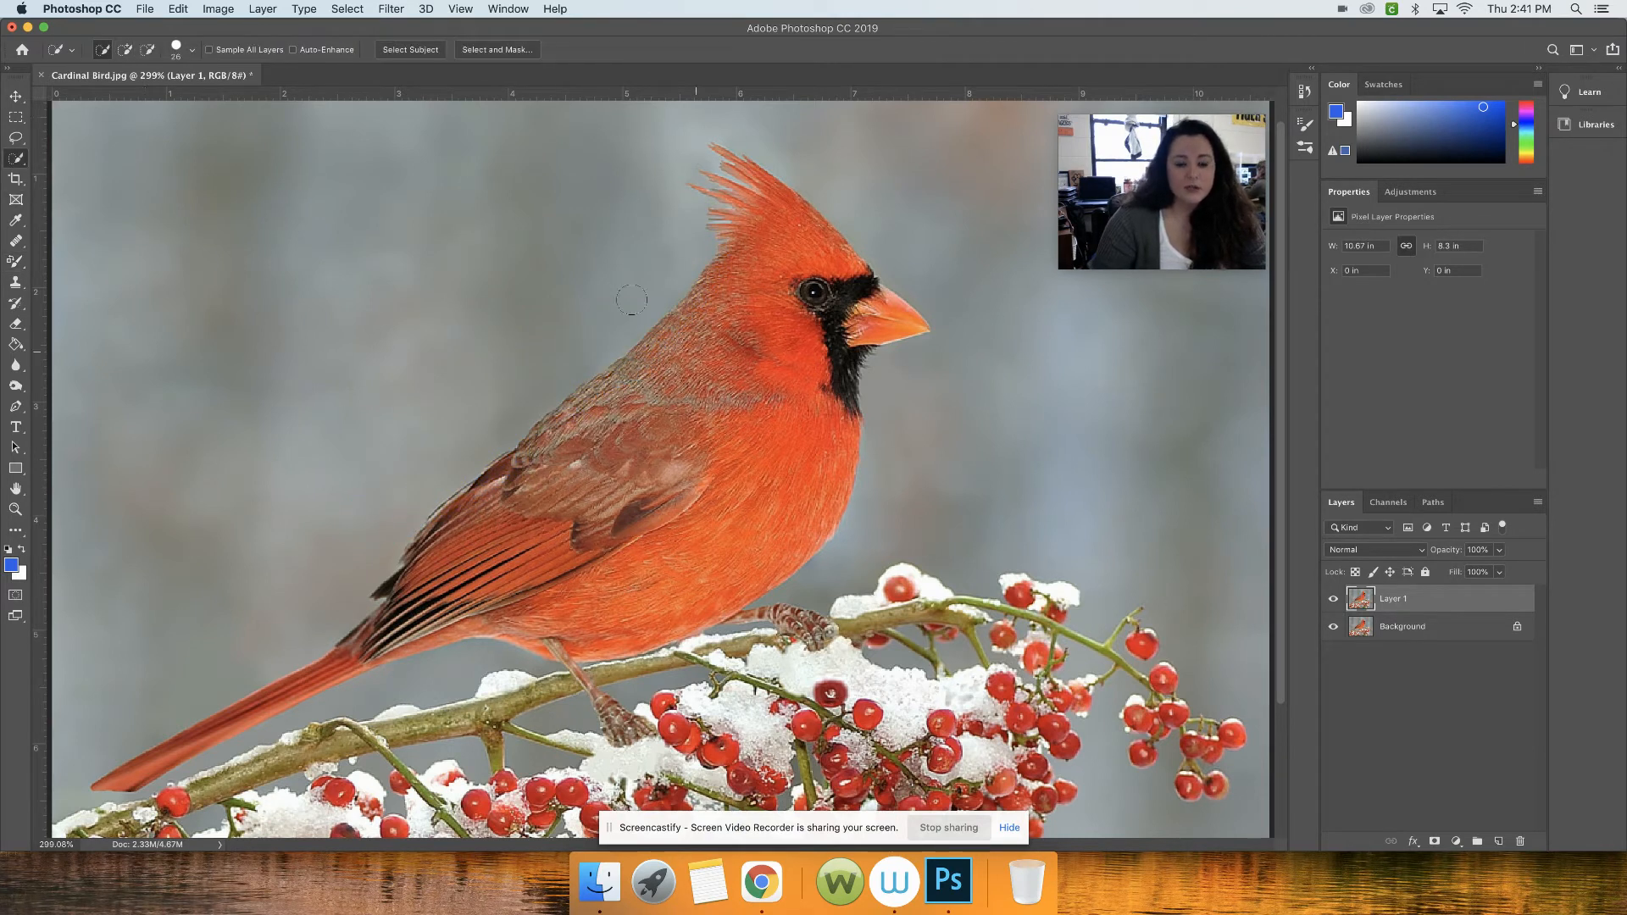
mouse_move(697, 330)
mouse_down()
mouse_move(747, 368)
mouse_move(690, 479)
mouse_move(568, 445)
mouse_move(625, 381)
mouse_move(678, 360)
mouse_move(764, 360)
mouse_move(801, 480)
mouse_move(730, 539)
mouse_up()
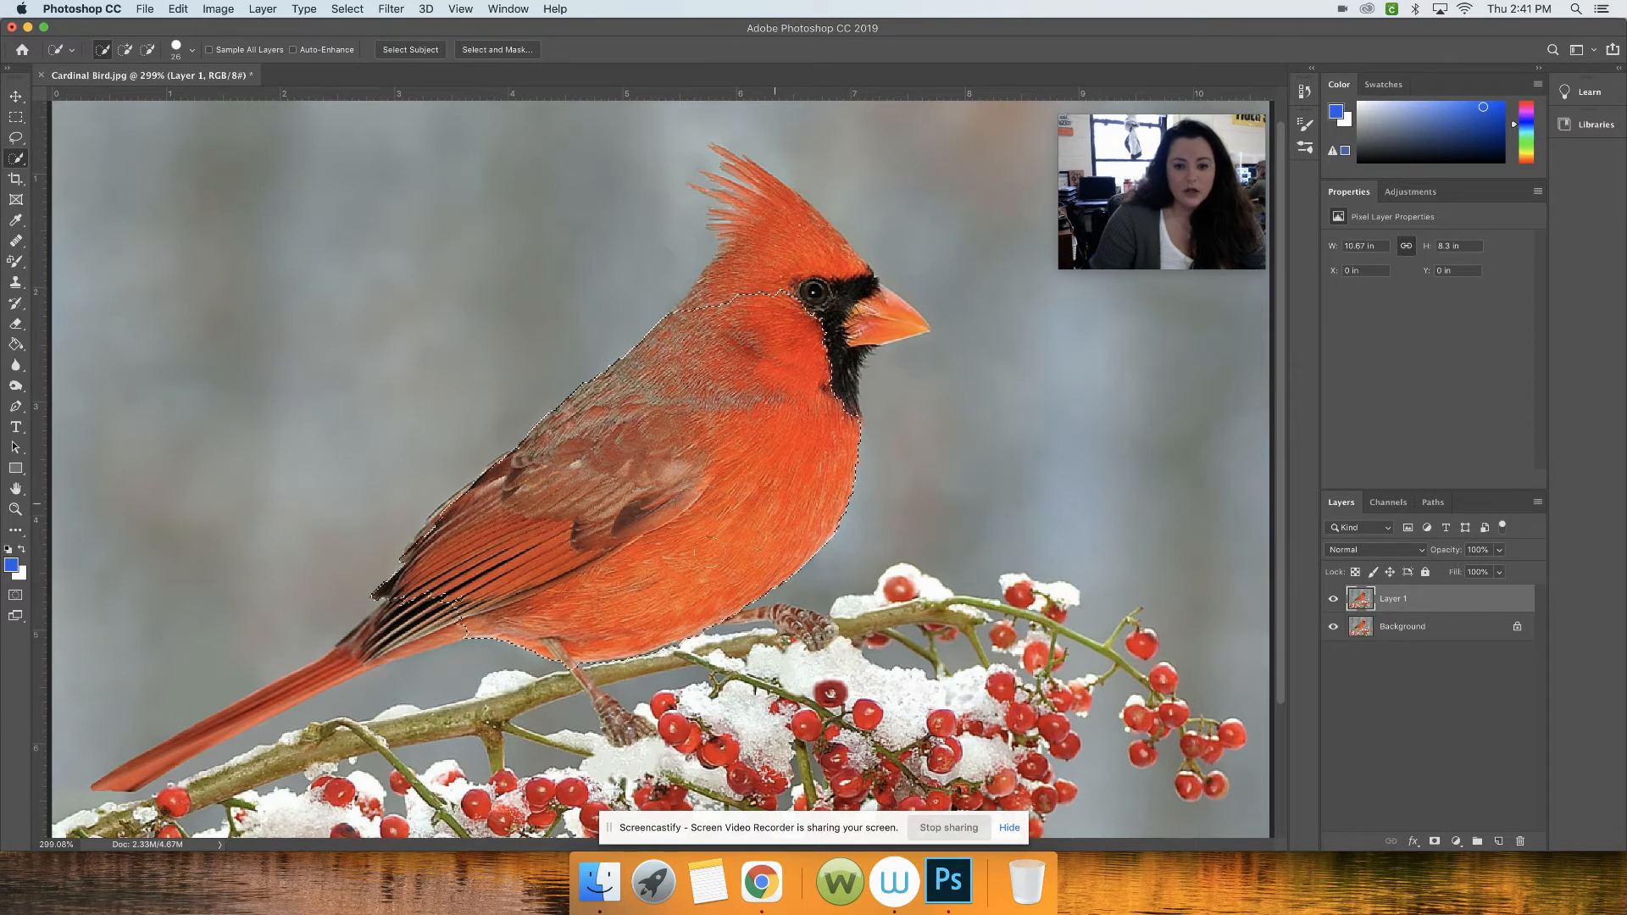
drag(589, 571, 449, 603)
mouse_move(727, 250)
mouse_down()
mouse_move(788, 229)
mouse_move(788, 264)
mouse_up()
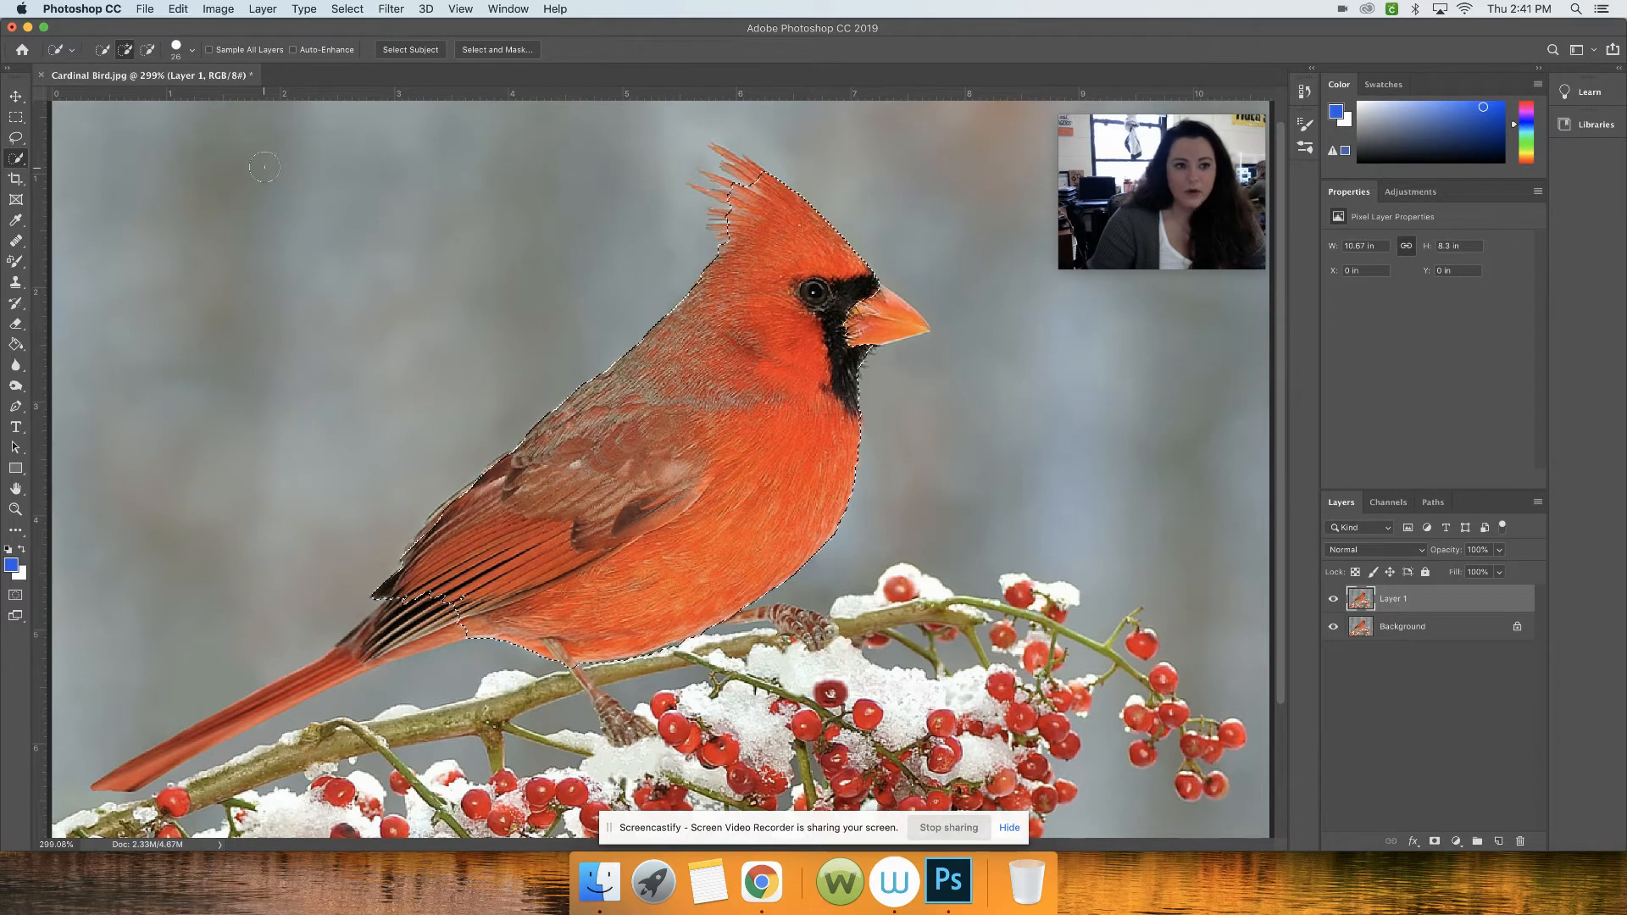
Reduce the Quick Selection brush to 7 px and set it to add to the selection around the tail.
click(17, 512)
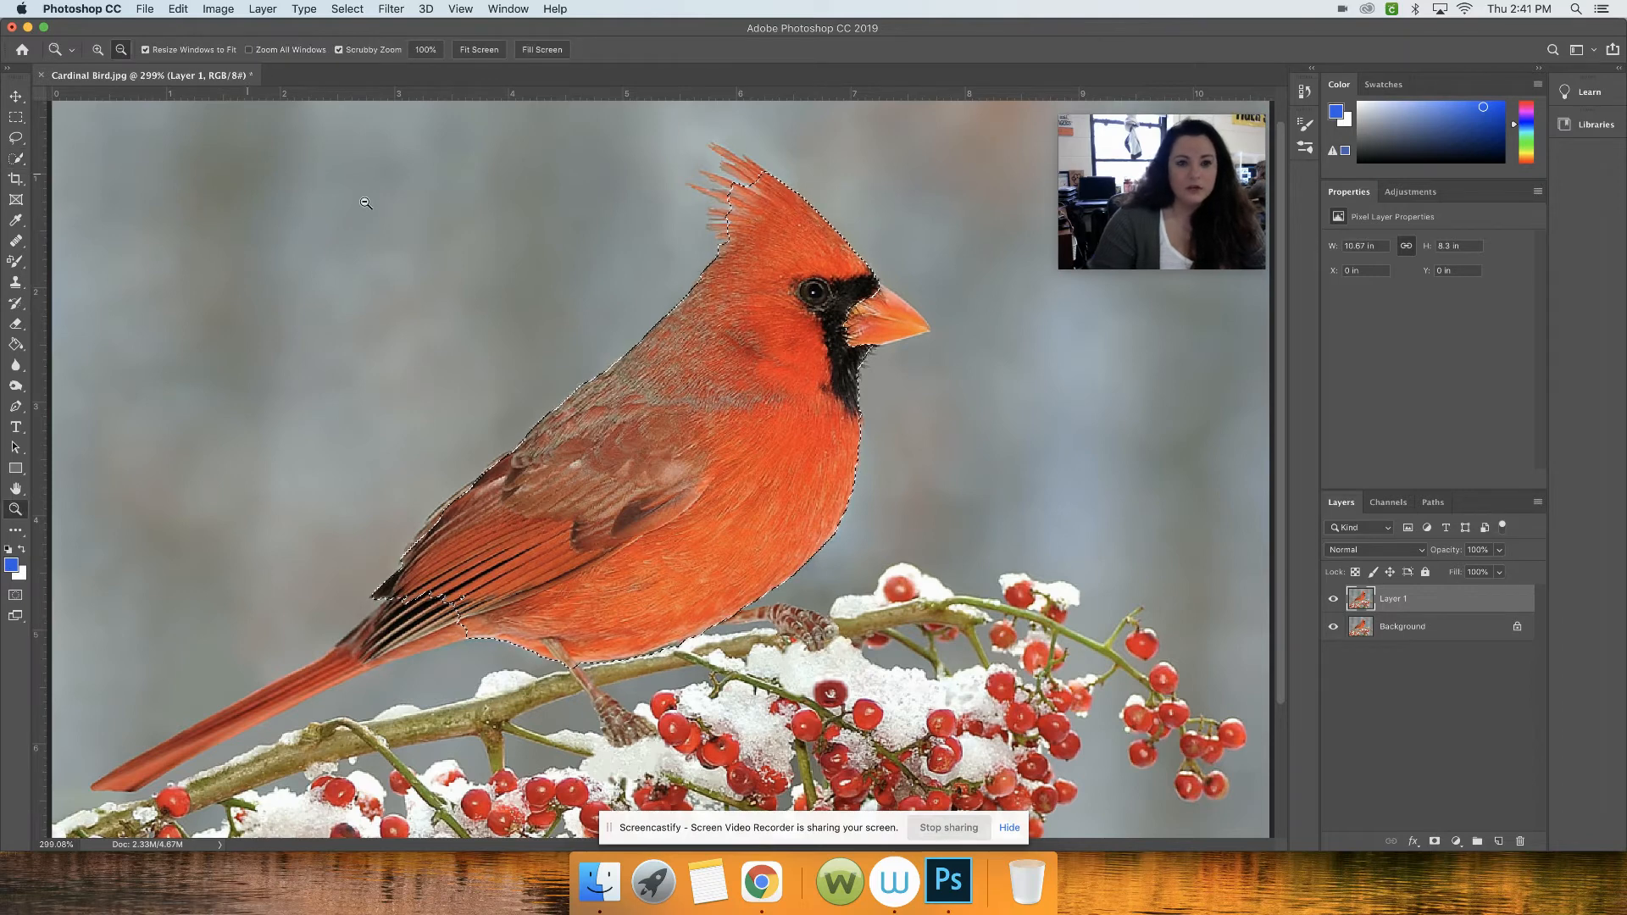
drag(521, 562, 648, 565)
scroll(385, 519, down, 3)
scroll(384, 518, down, 5)
scroll(364, 450, left, 5)
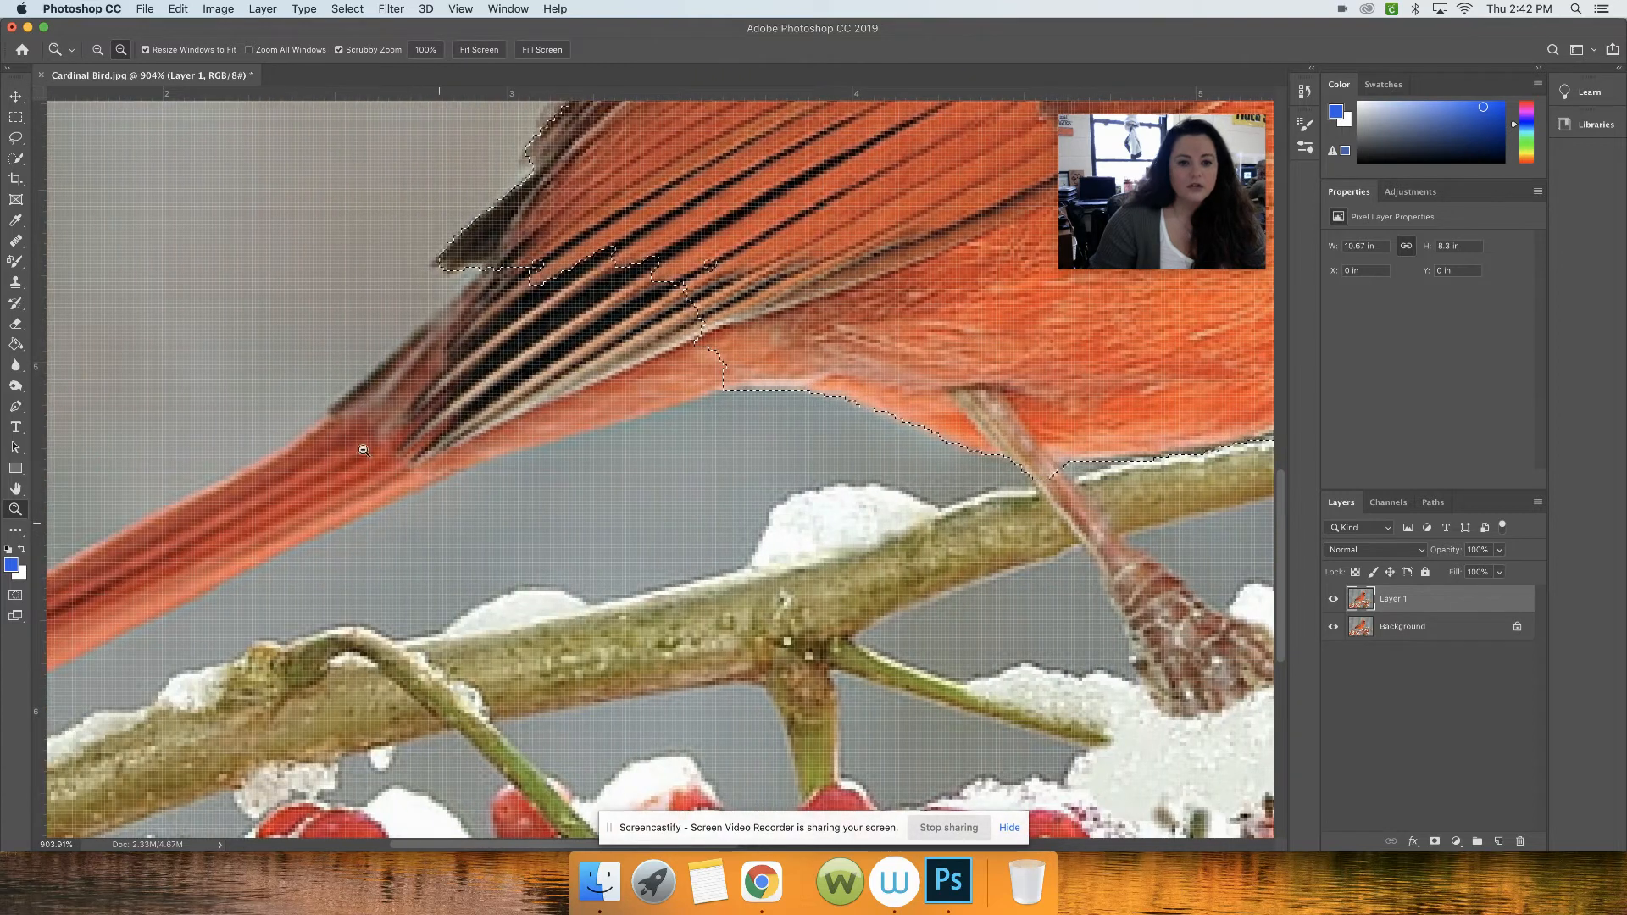
key(w)
click(102, 50)
click(178, 49)
drag(119, 89, 107, 95)
click(125, 49)
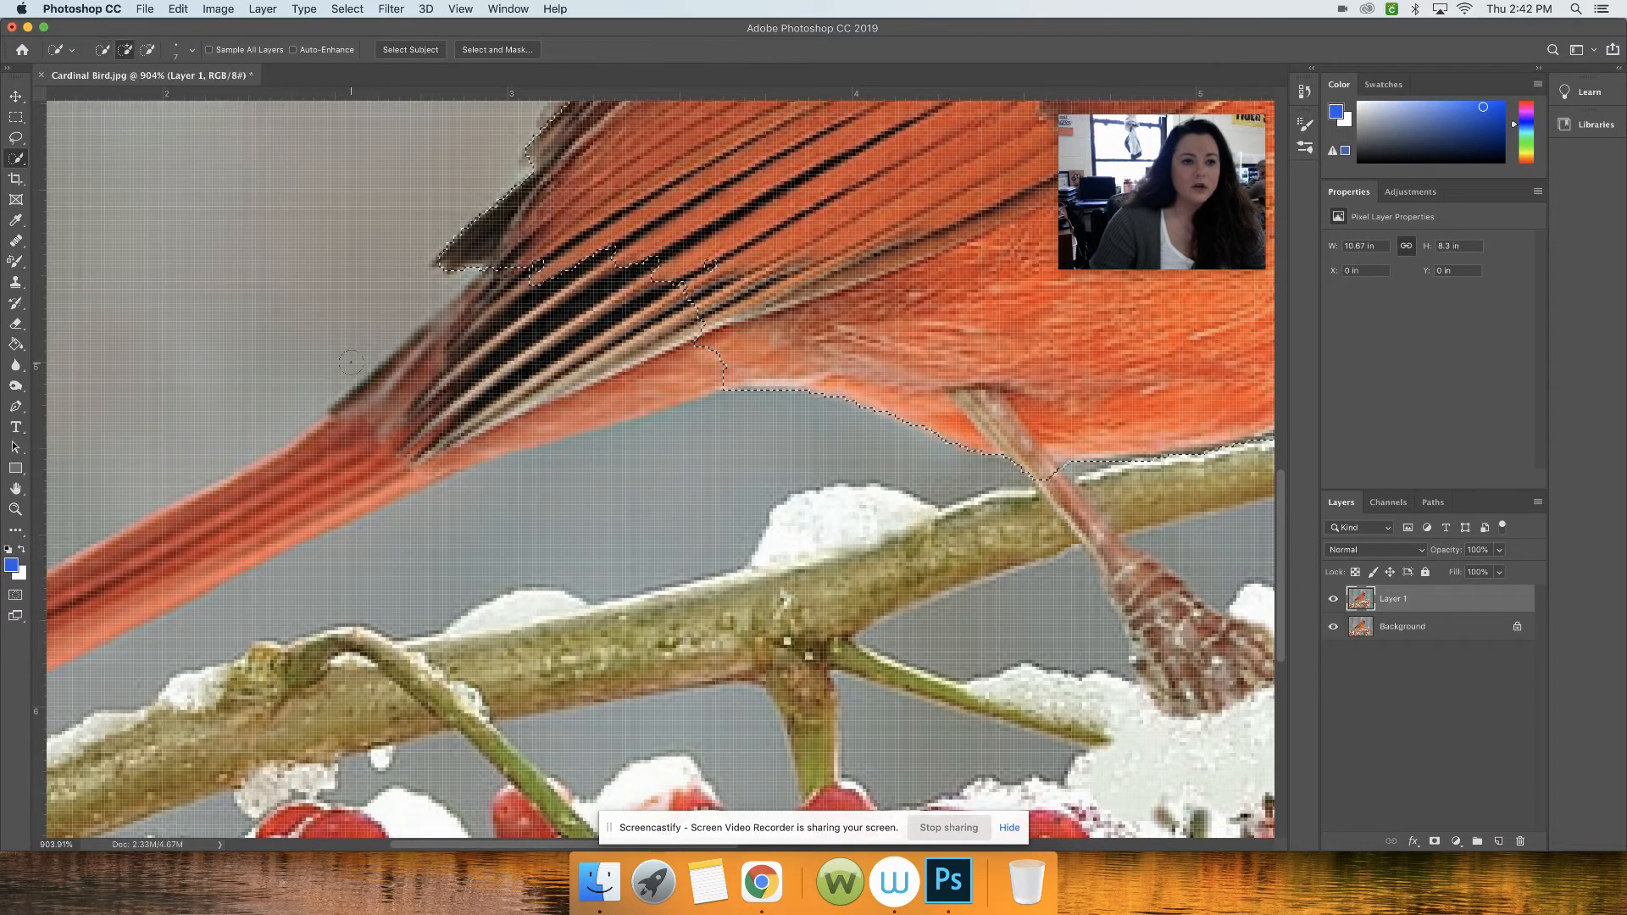
Add the dark rear wing feathers and the whole length of the tail to the selection.
mouse_move(662, 289)
mouse_down()
mouse_move(576, 338)
mouse_move(590, 333)
mouse_move(547, 331)
mouse_move(562, 292)
mouse_move(538, 298)
mouse_move(367, 409)
mouse_move(672, 364)
mouse_move(522, 381)
mouse_move(351, 468)
mouse_up()
scroll(343, 474, left, 5)
drag(207, 651, 218, 656)
scroll(287, 579, left, 6)
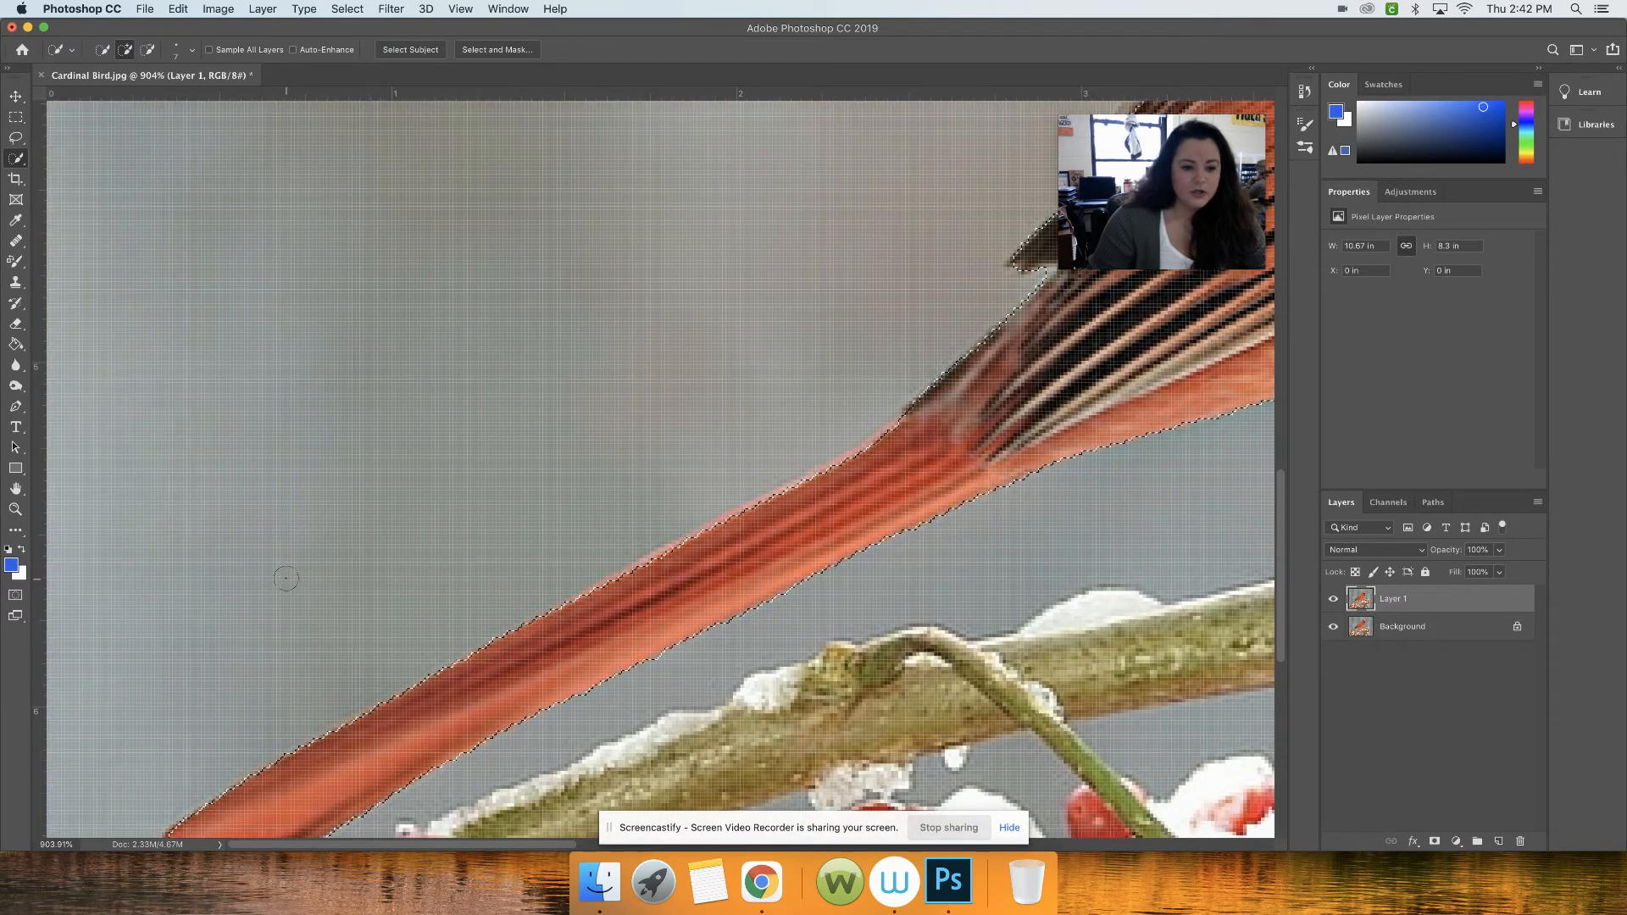
scroll(287, 579, down, 6)
Subtract the top of the bird's rear leg from the selection where it meets the belly.
scroll(286, 578, up, 7)
scroll(339, 567, right, 5)
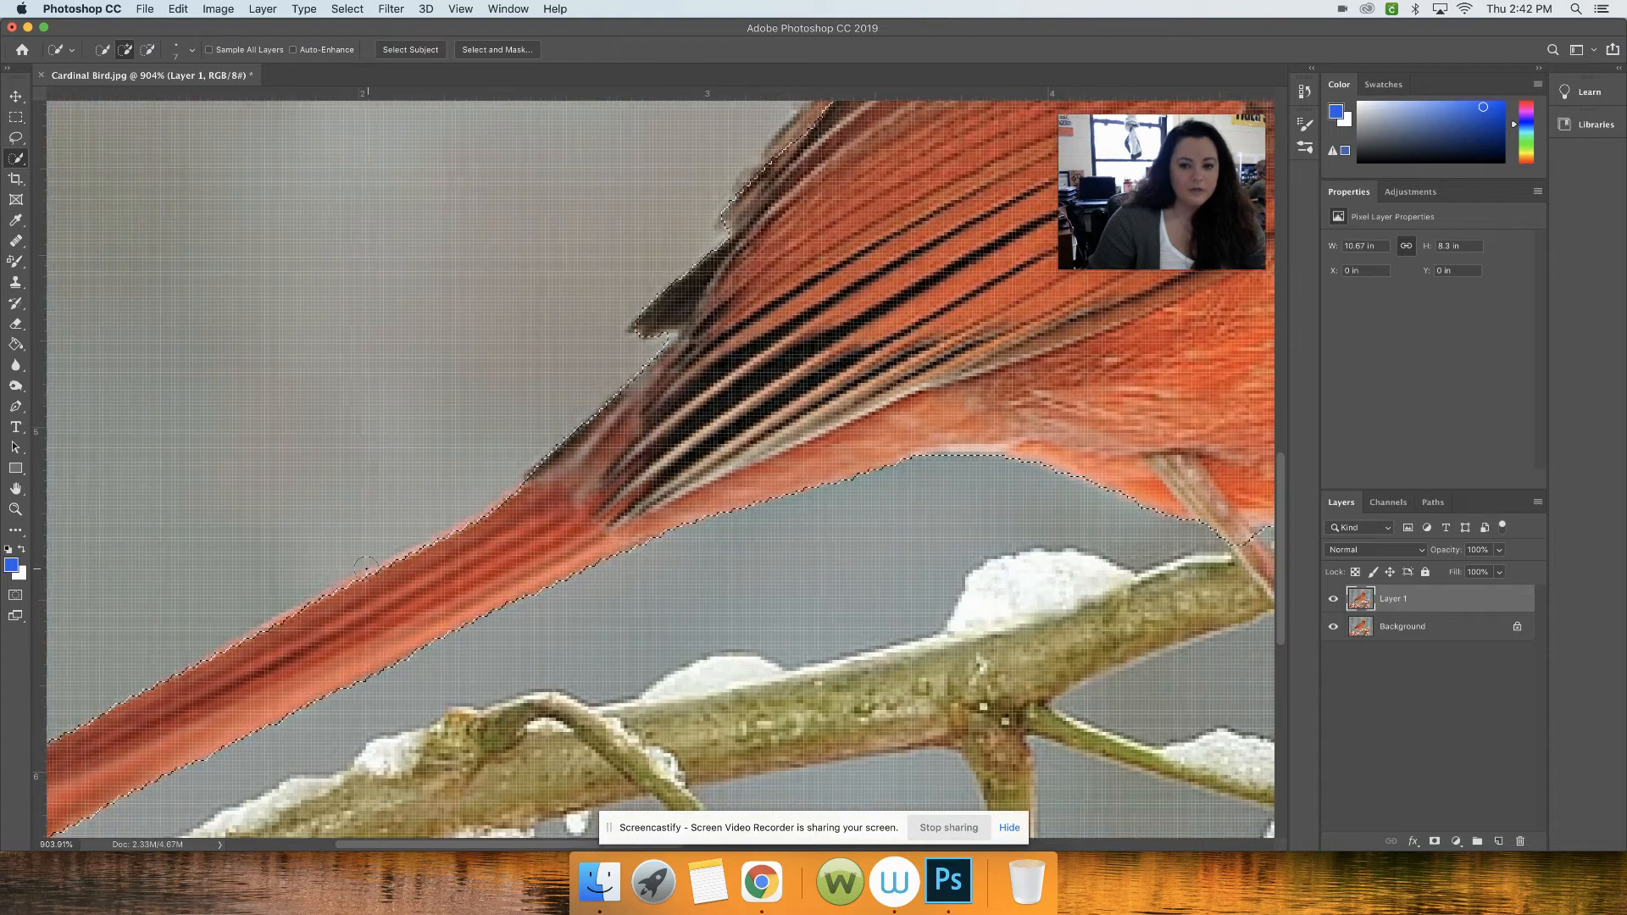
scroll(356, 568, right, 15)
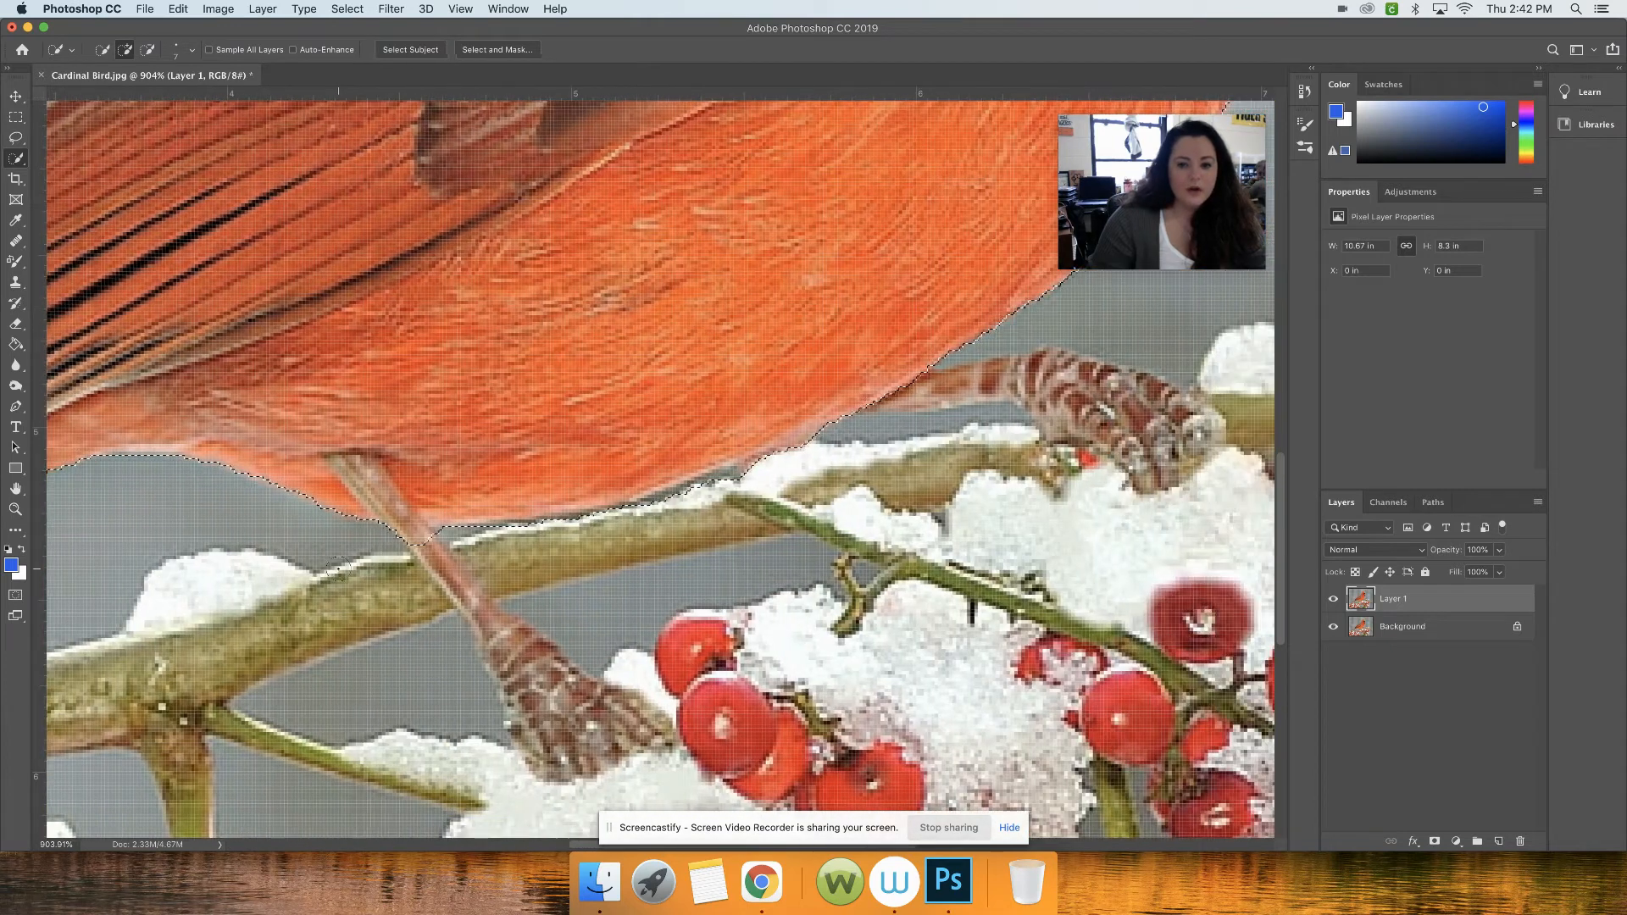
key(alt)
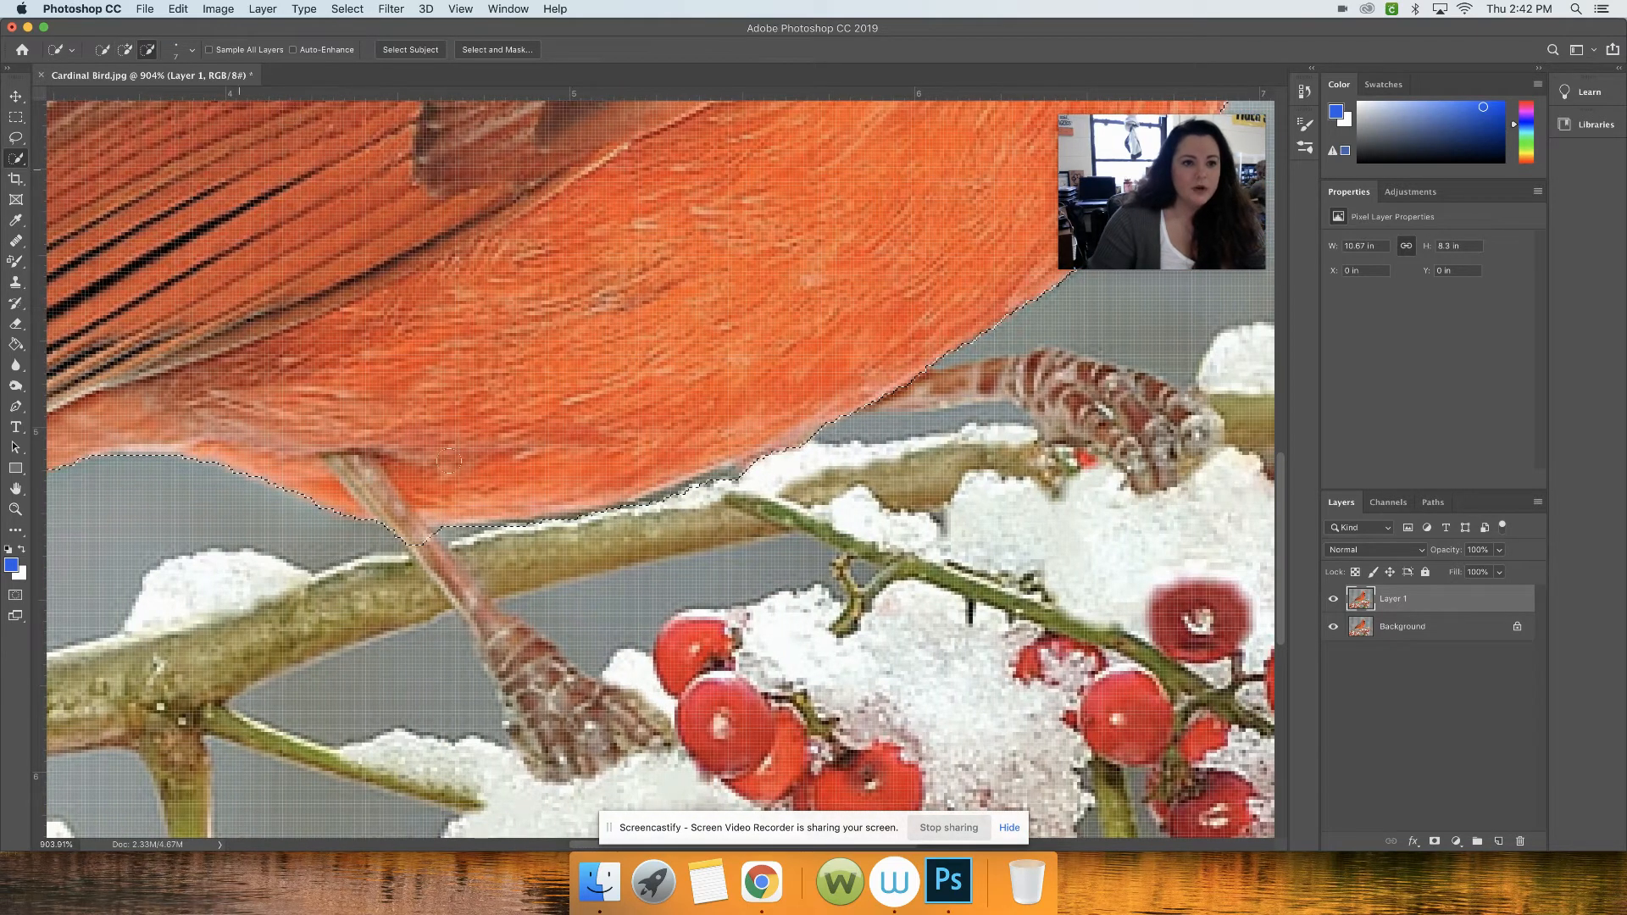
mouse_move(362, 472)
mouse_down()
mouse_move(426, 555)
mouse_move(344, 498)
mouse_up()
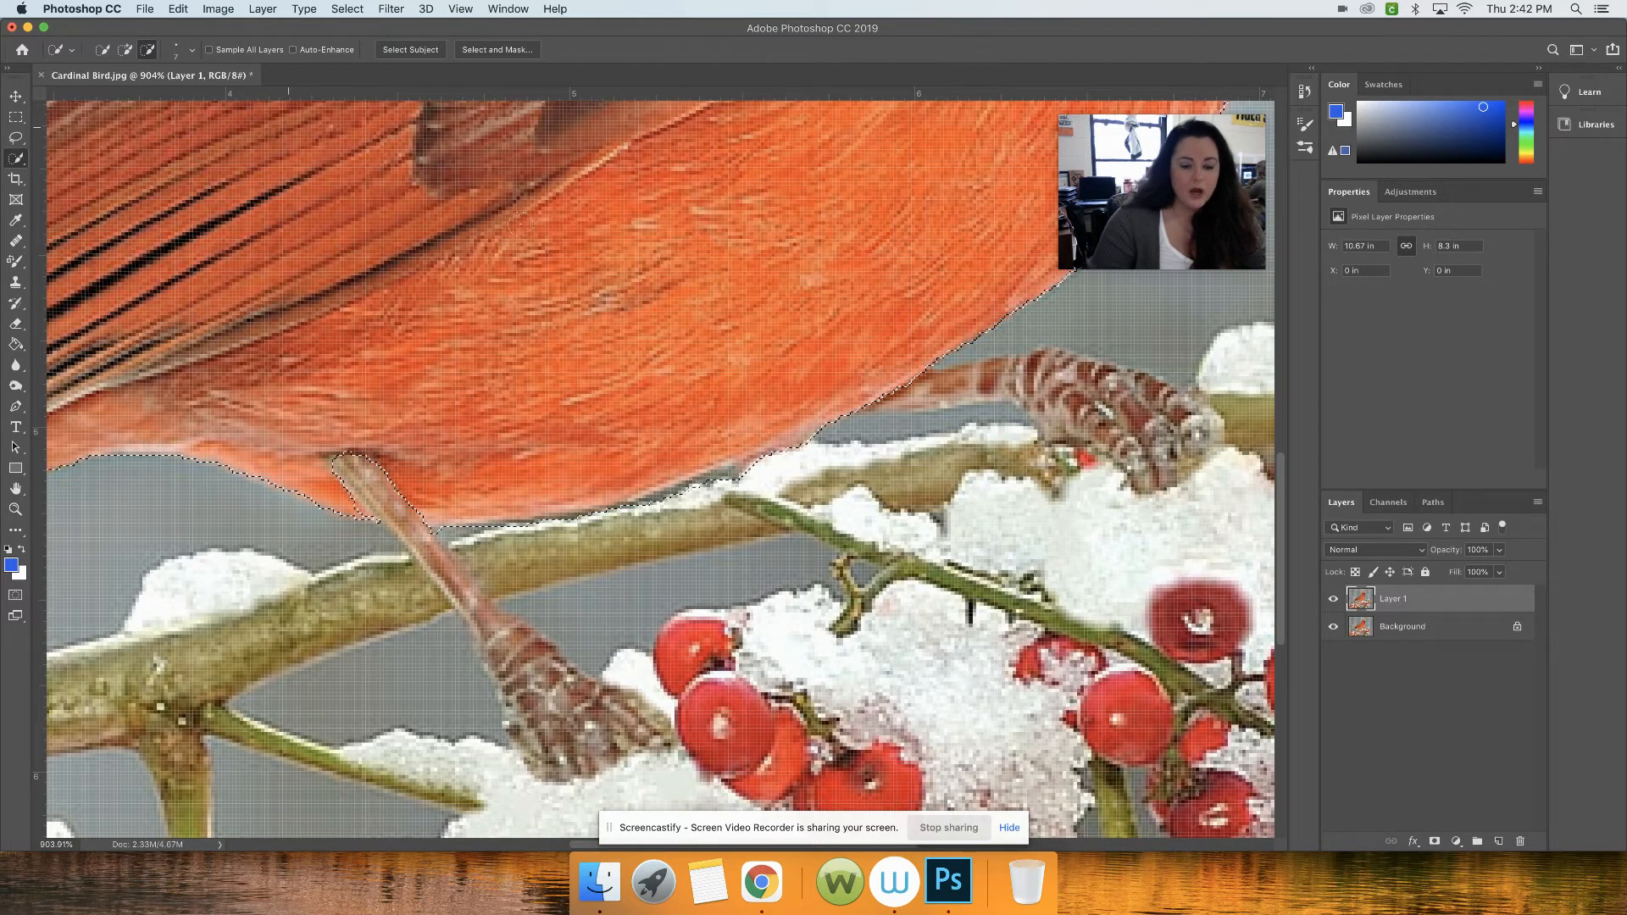
Subtract the eye and the black mask around the beak from the selection.
scroll(518, 223, up, 20)
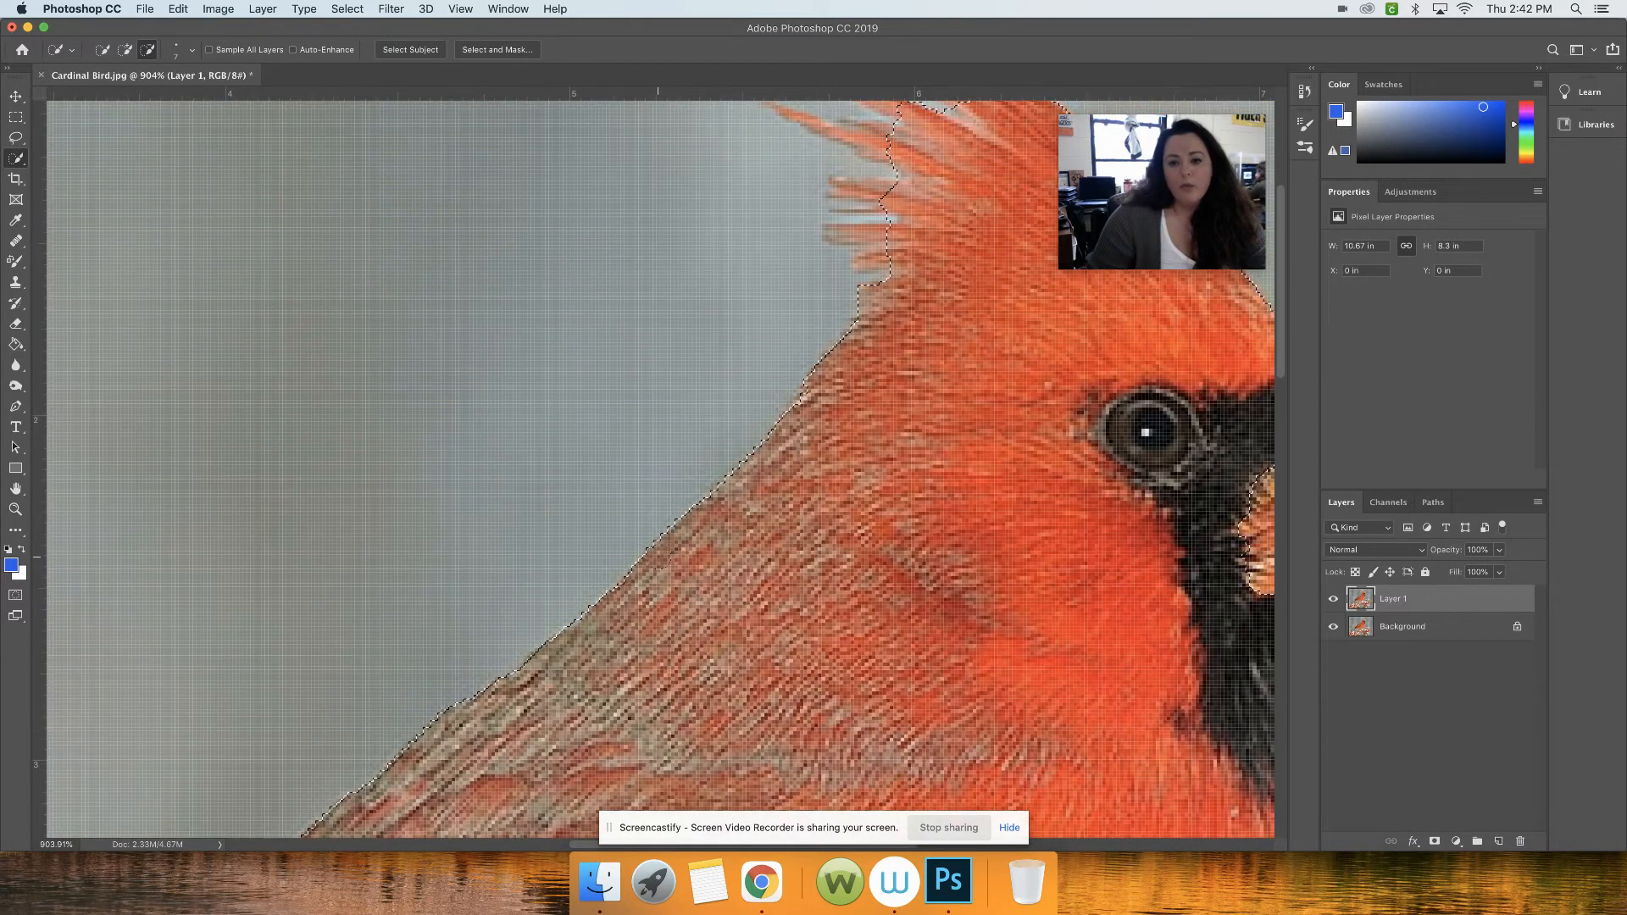
scroll(664, 566, right, 5)
scroll(663, 567, down, 2)
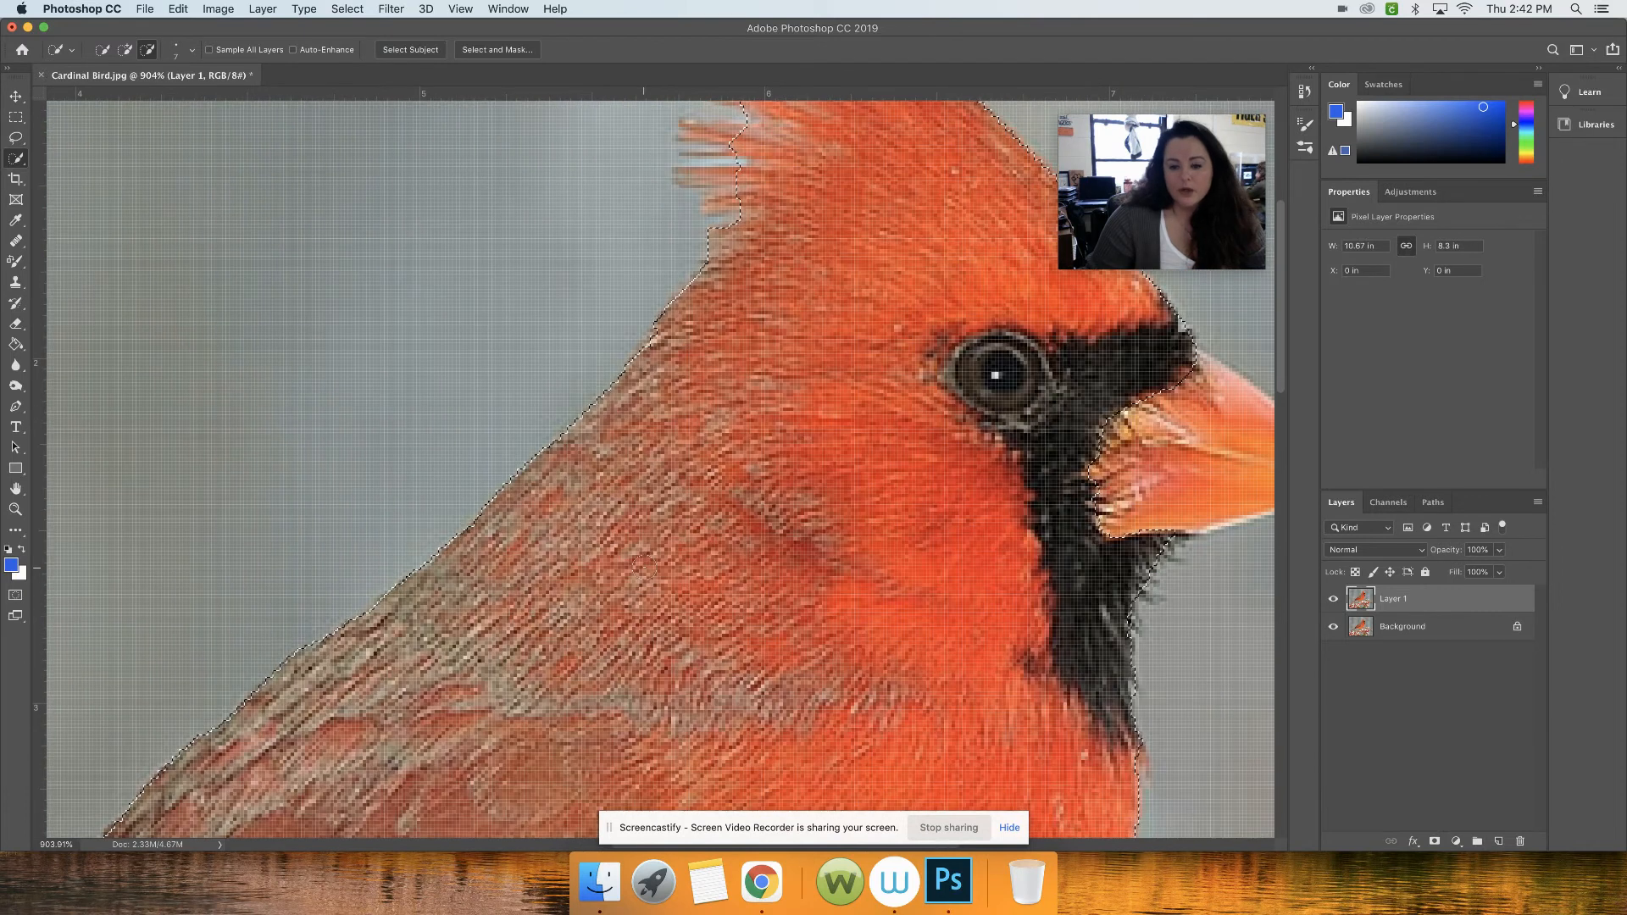
scroll(644, 567, right, 10)
mouse_move(787, 375)
mouse_down()
mouse_move(716, 397)
mouse_move(659, 374)
mouse_move(724, 420)
mouse_move(754, 534)
mouse_up()
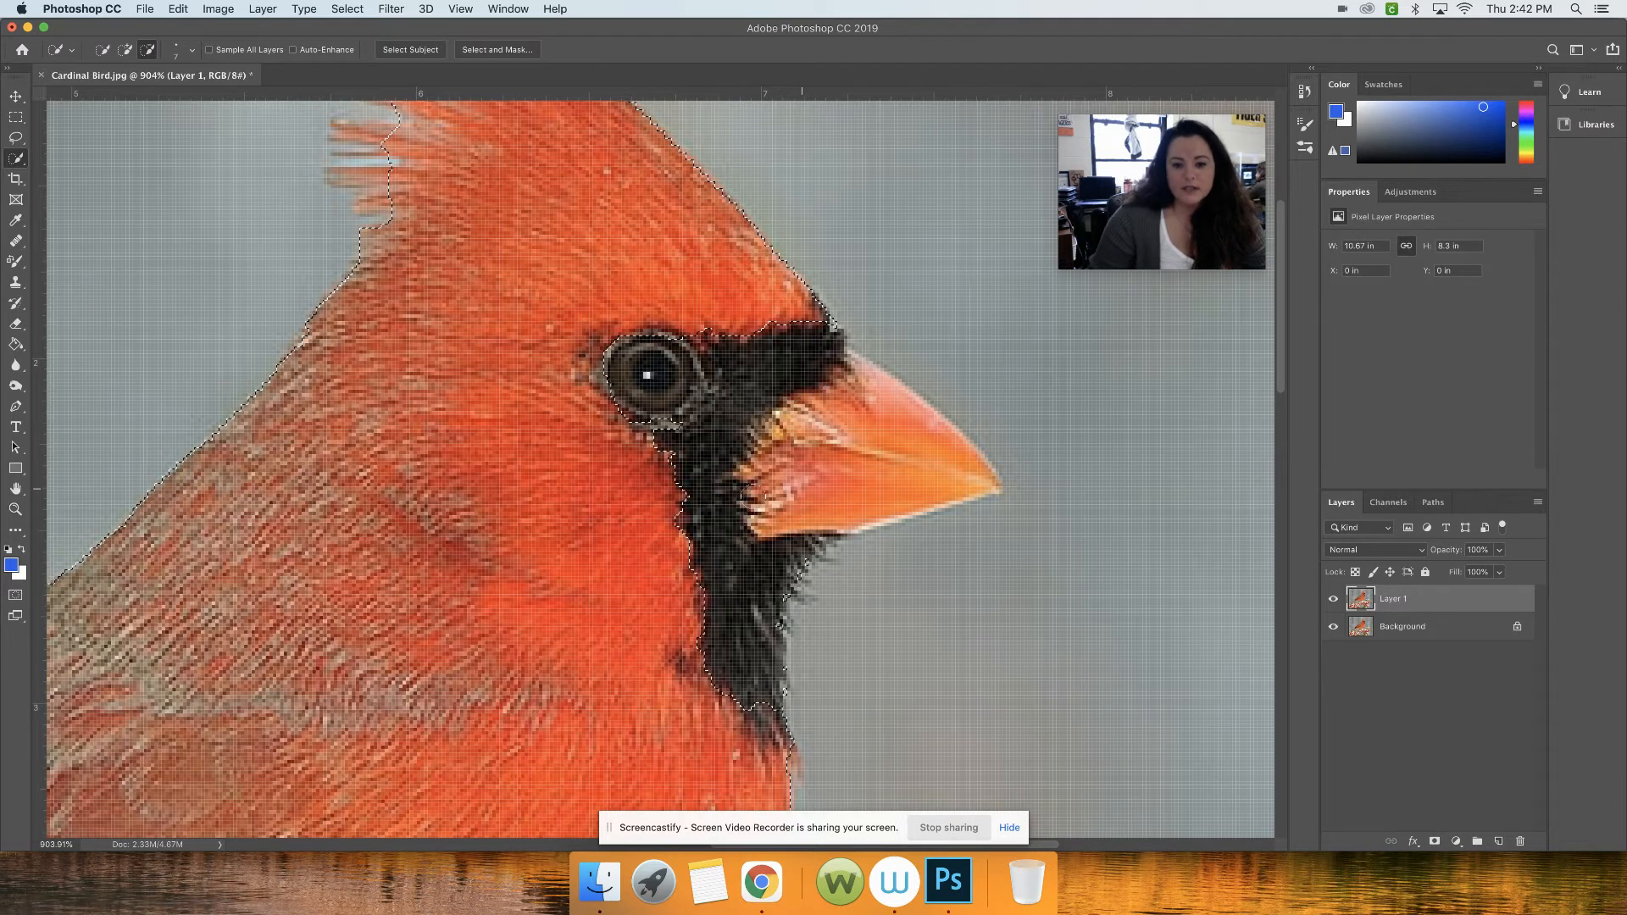
drag(763, 466, 776, 437)
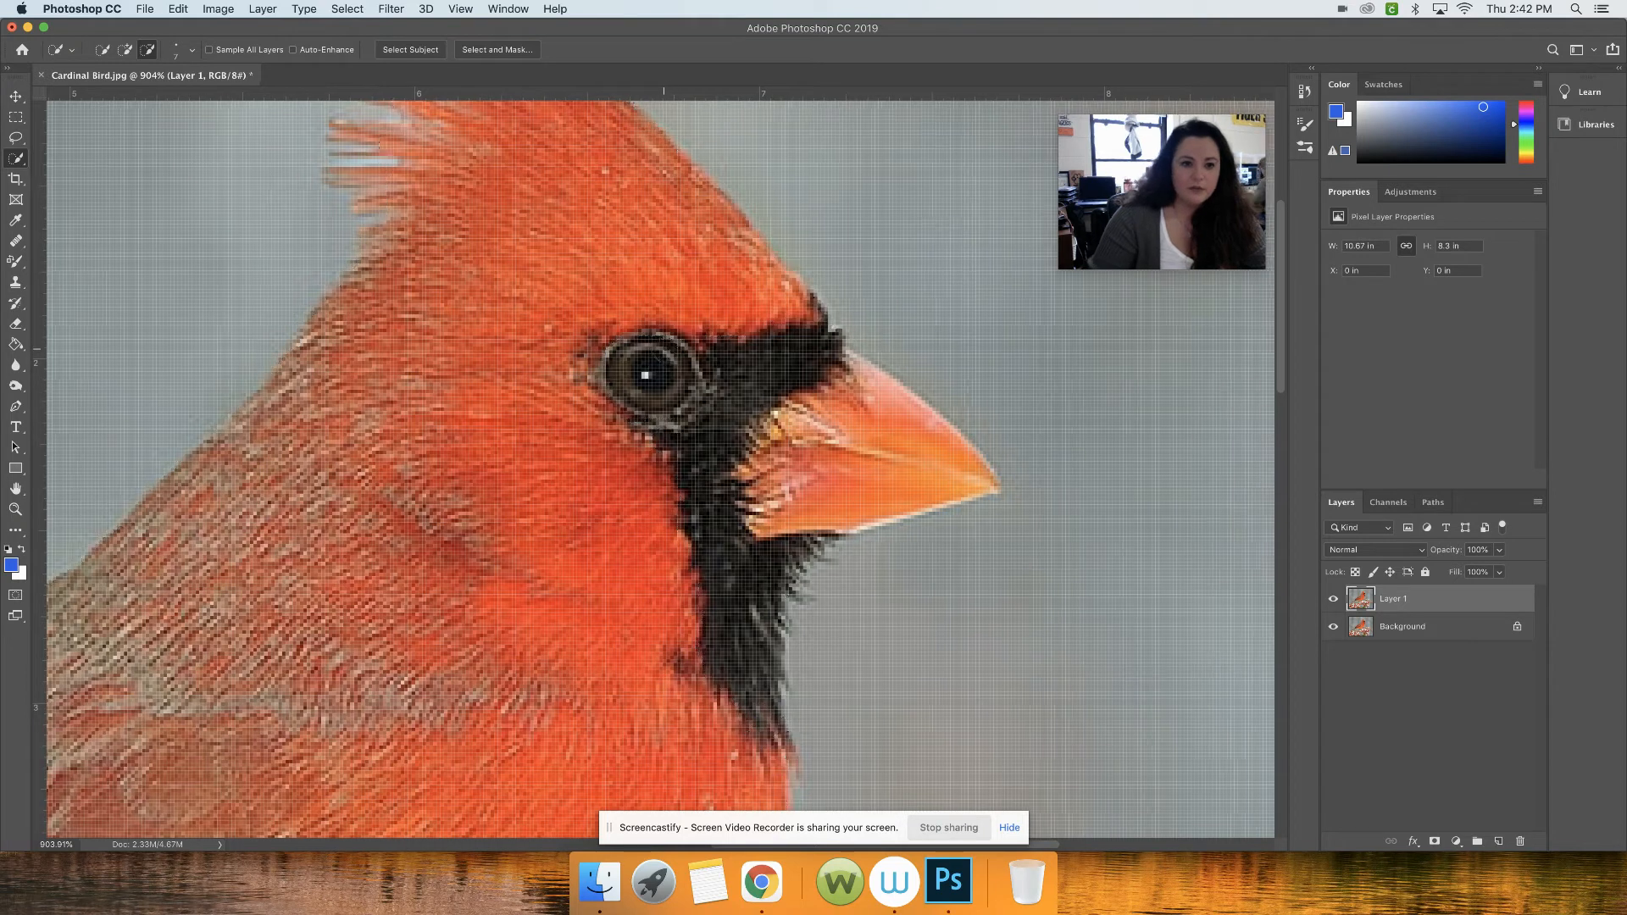
Set the Quick Selection brush size to 1 px and add the crest's feather tips to the selection.
scroll(661, 466, up, 5)
click(192, 51)
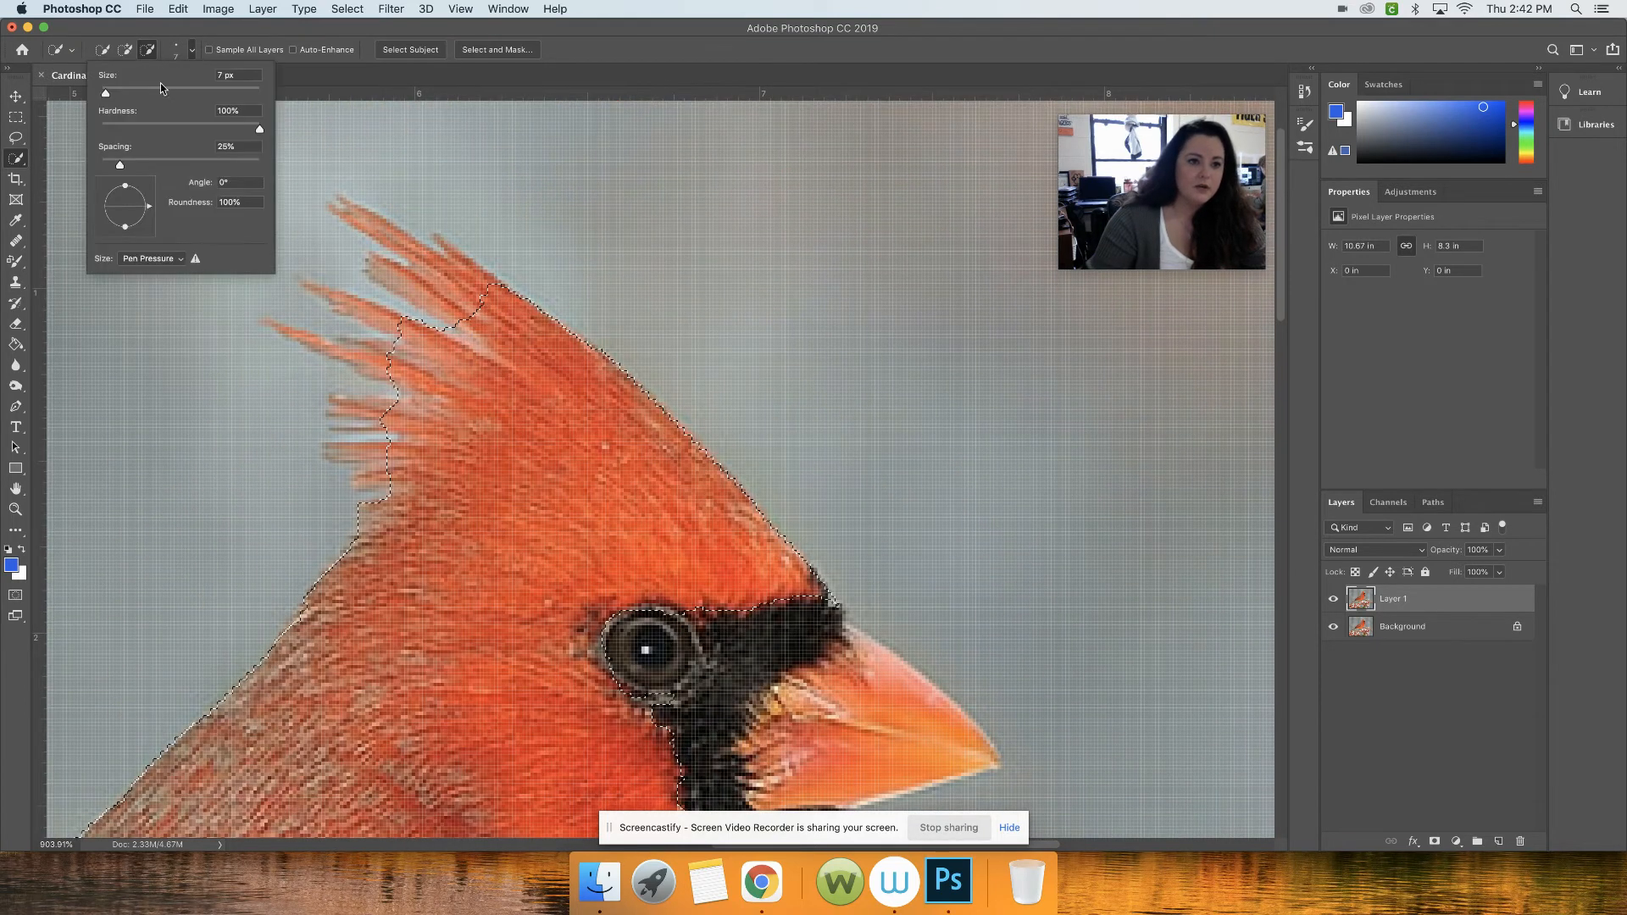
text(1)
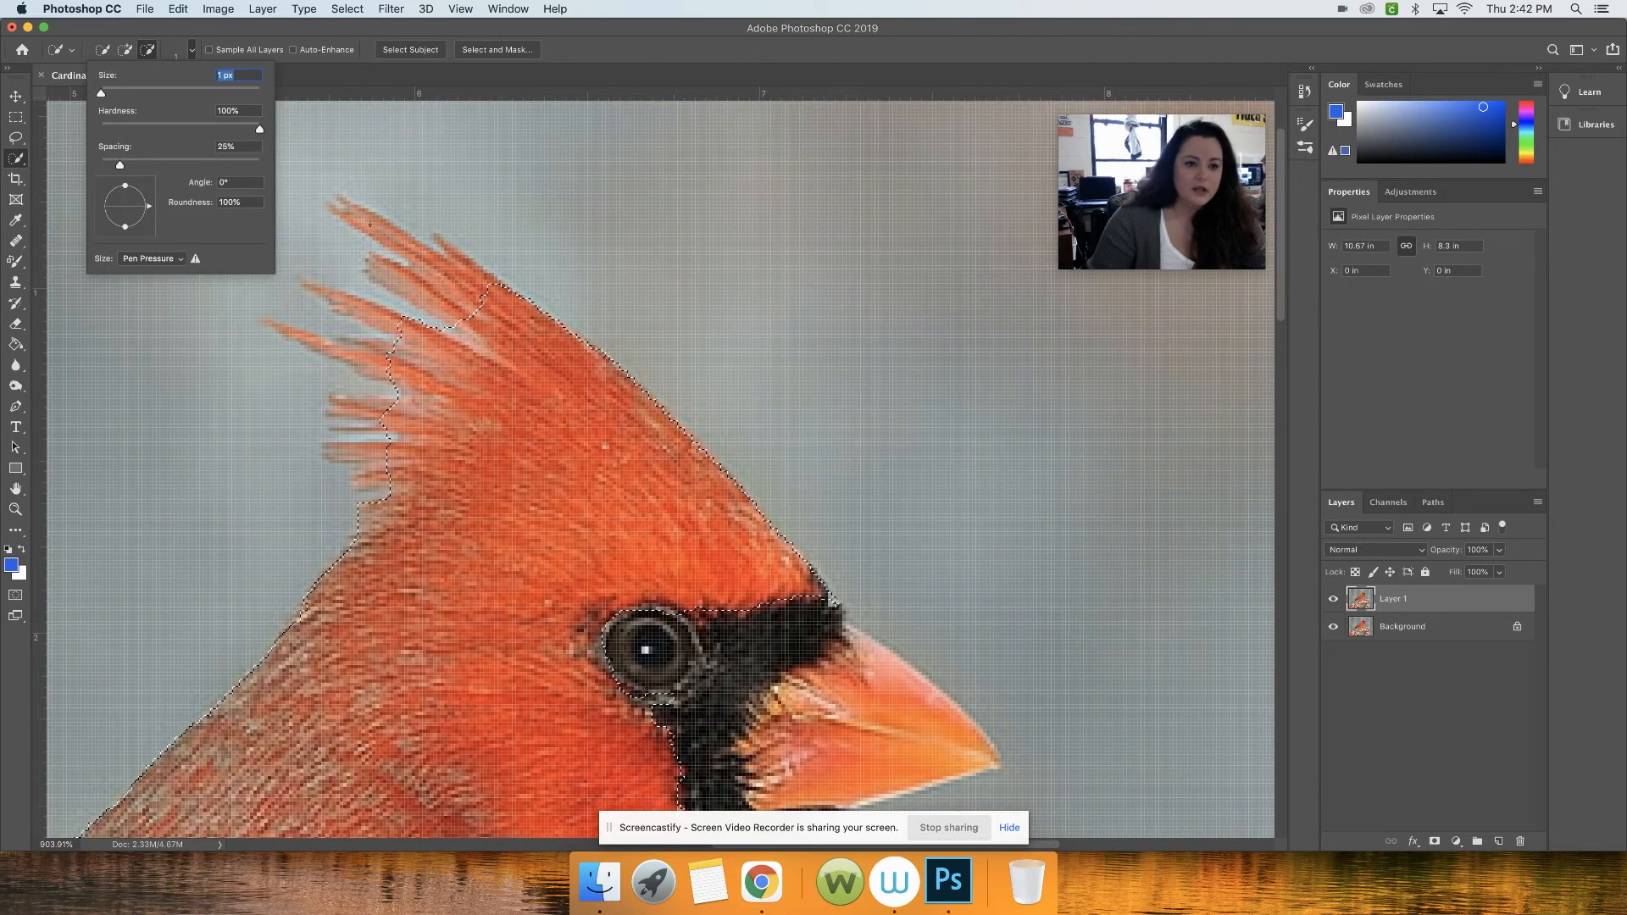
key(Return)
click(125, 51)
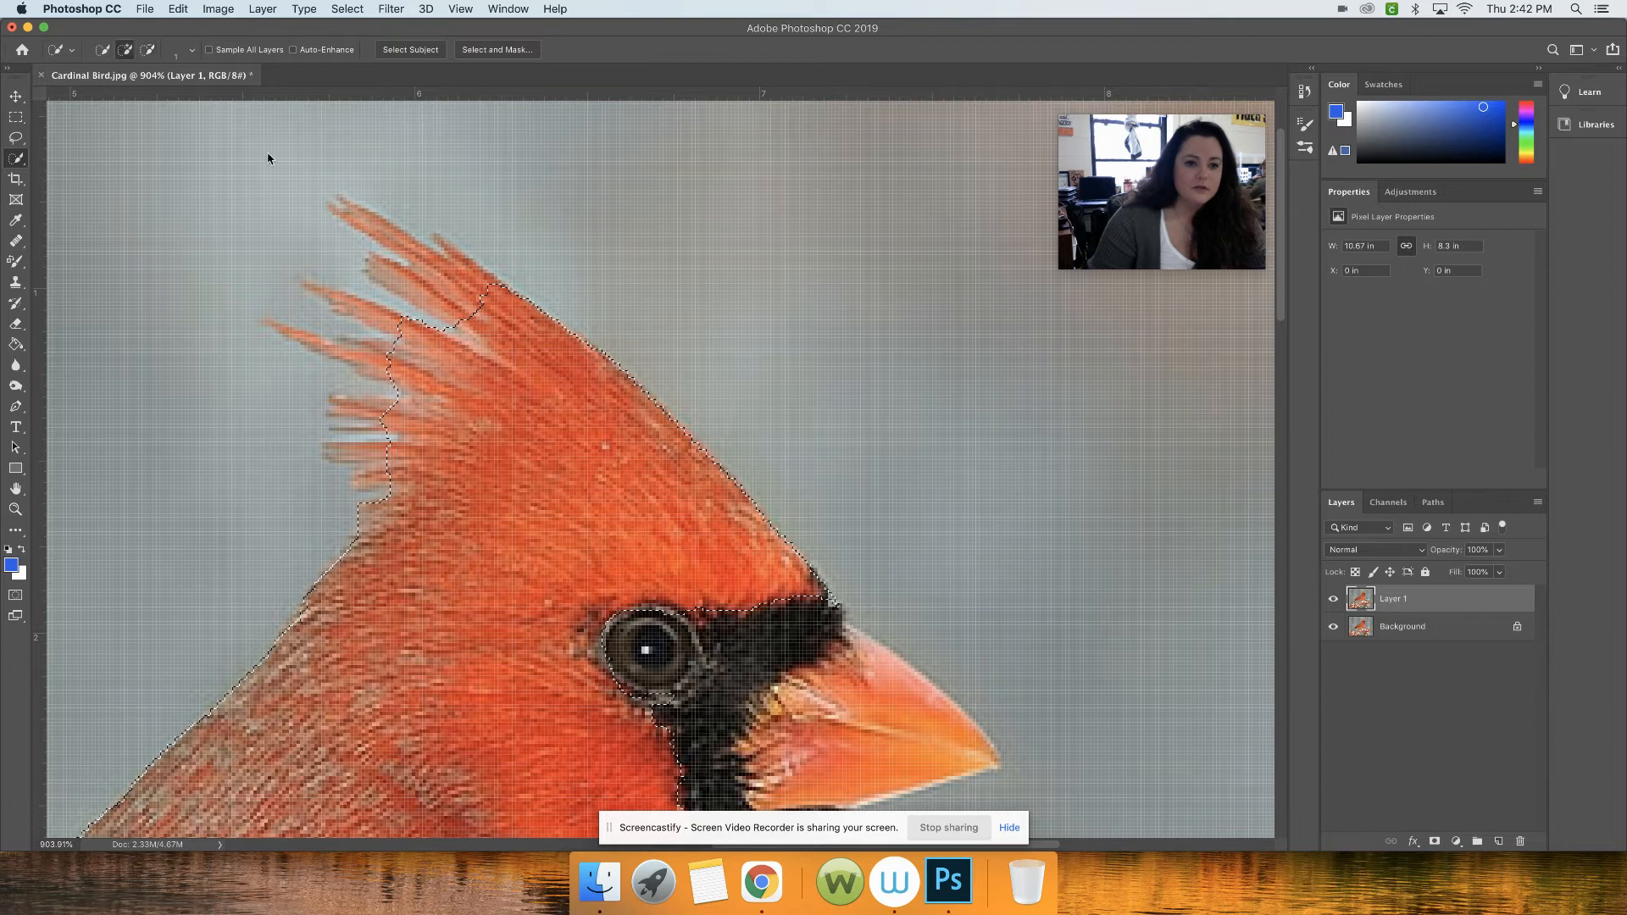
drag(449, 265, 478, 295)
drag(410, 250, 339, 206)
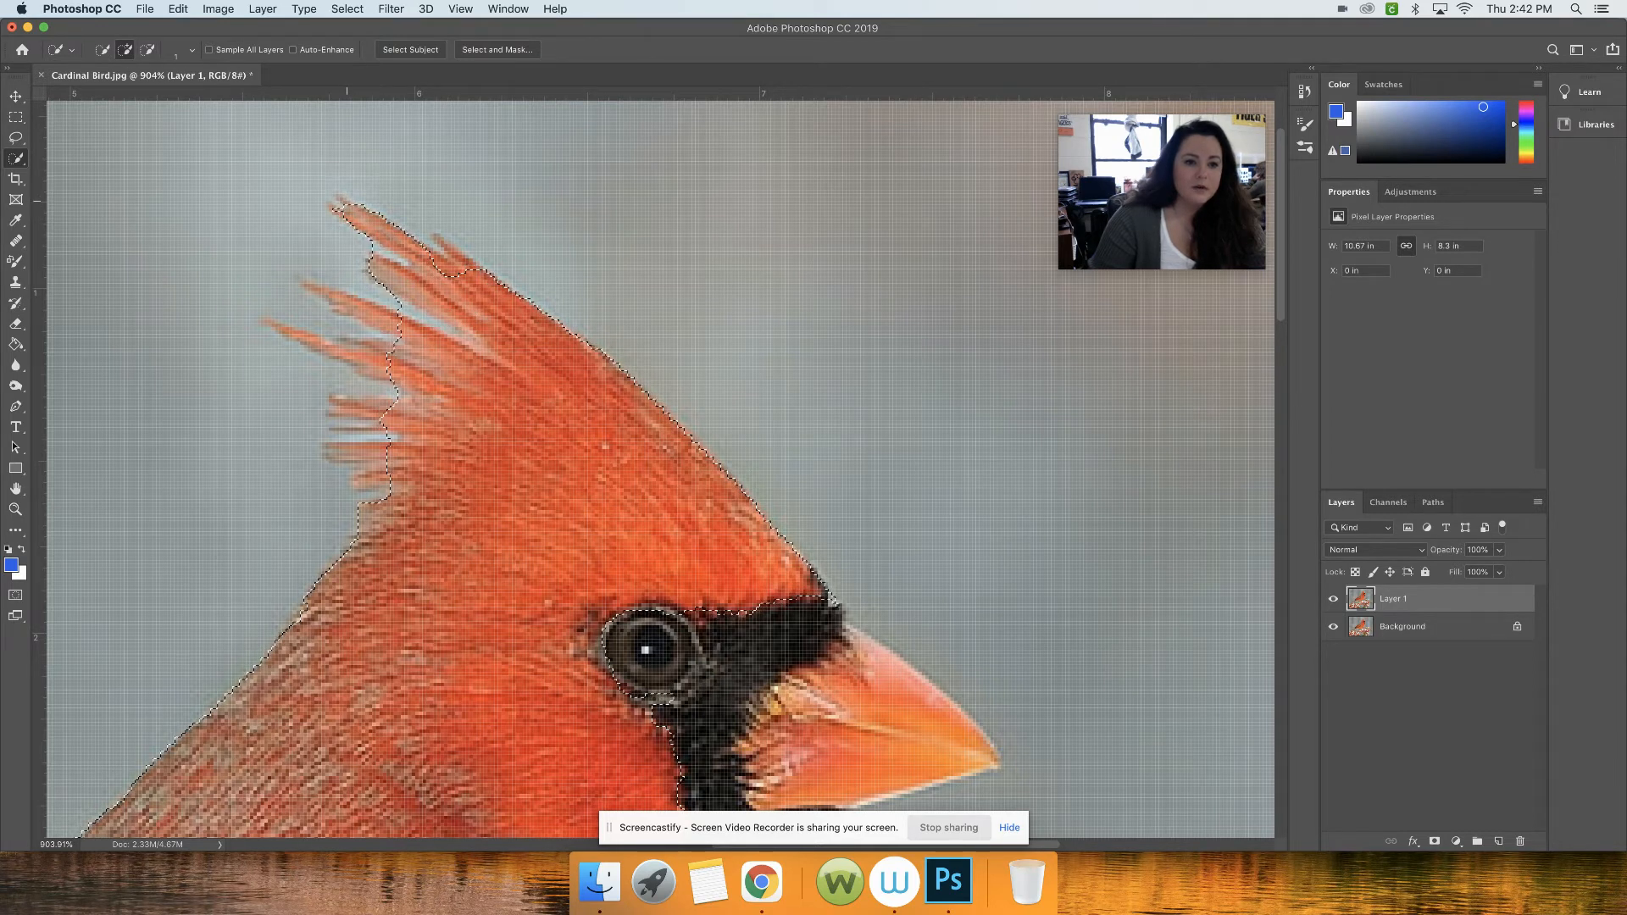
mouse_move(463, 266)
mouse_down()
mouse_move(446, 247)
mouse_move(439, 261)
mouse_up()
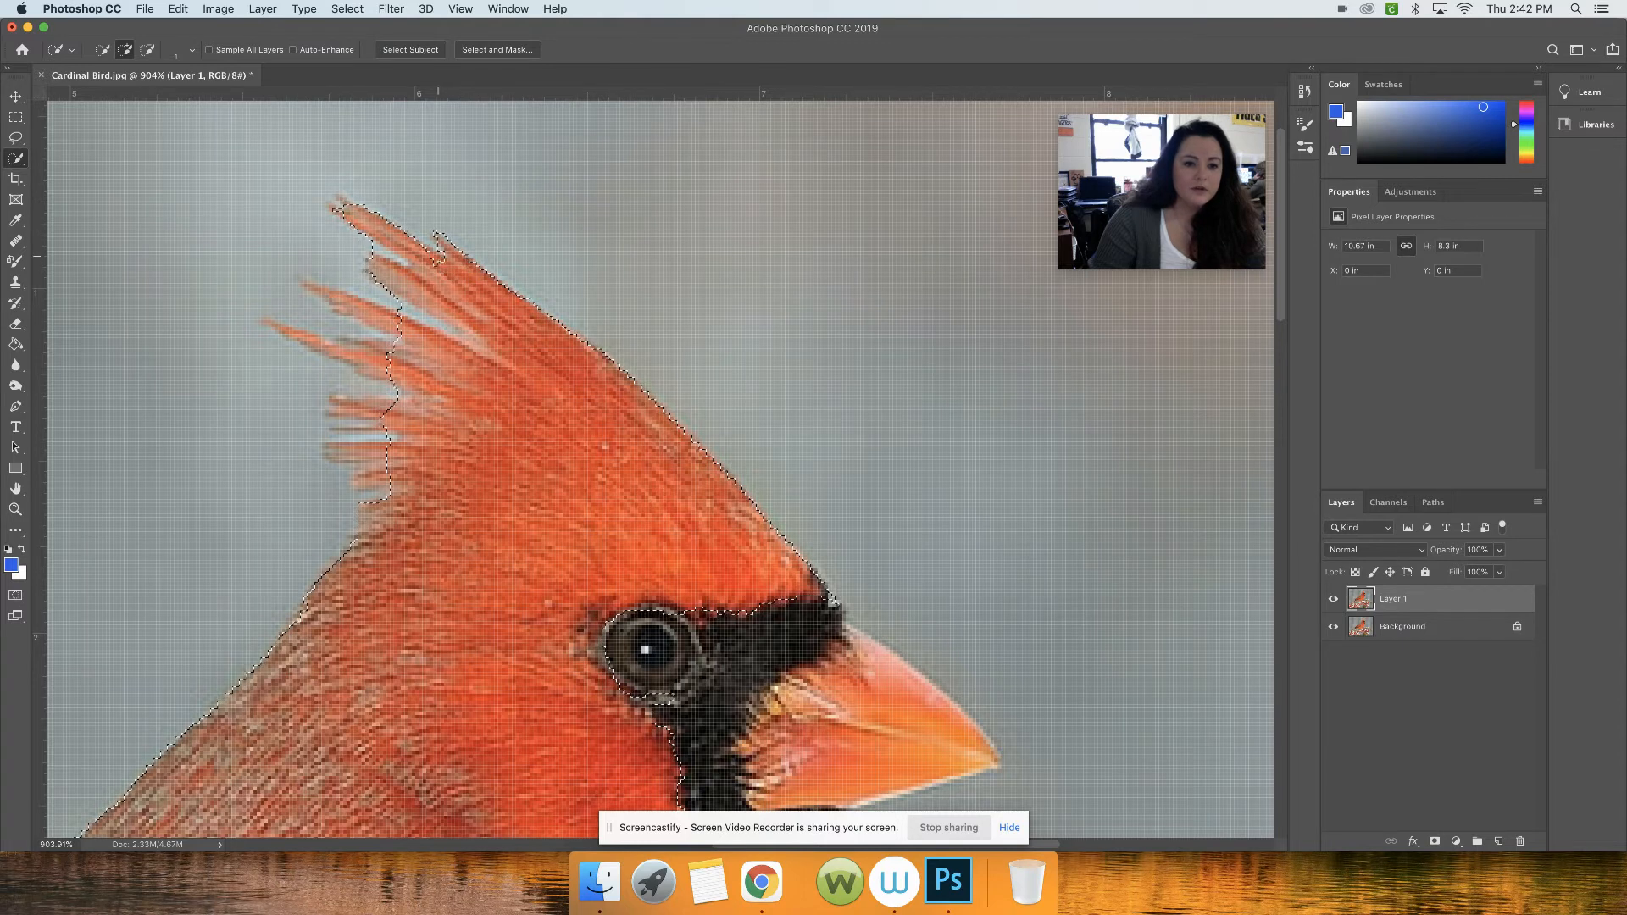
mouse_move(391, 320)
mouse_down()
mouse_move(329, 295)
mouse_move(399, 371)
mouse_move(305, 340)
mouse_up()
mouse_move(343, 400)
mouse_down()
mouse_move(369, 404)
mouse_move(359, 480)
mouse_up()
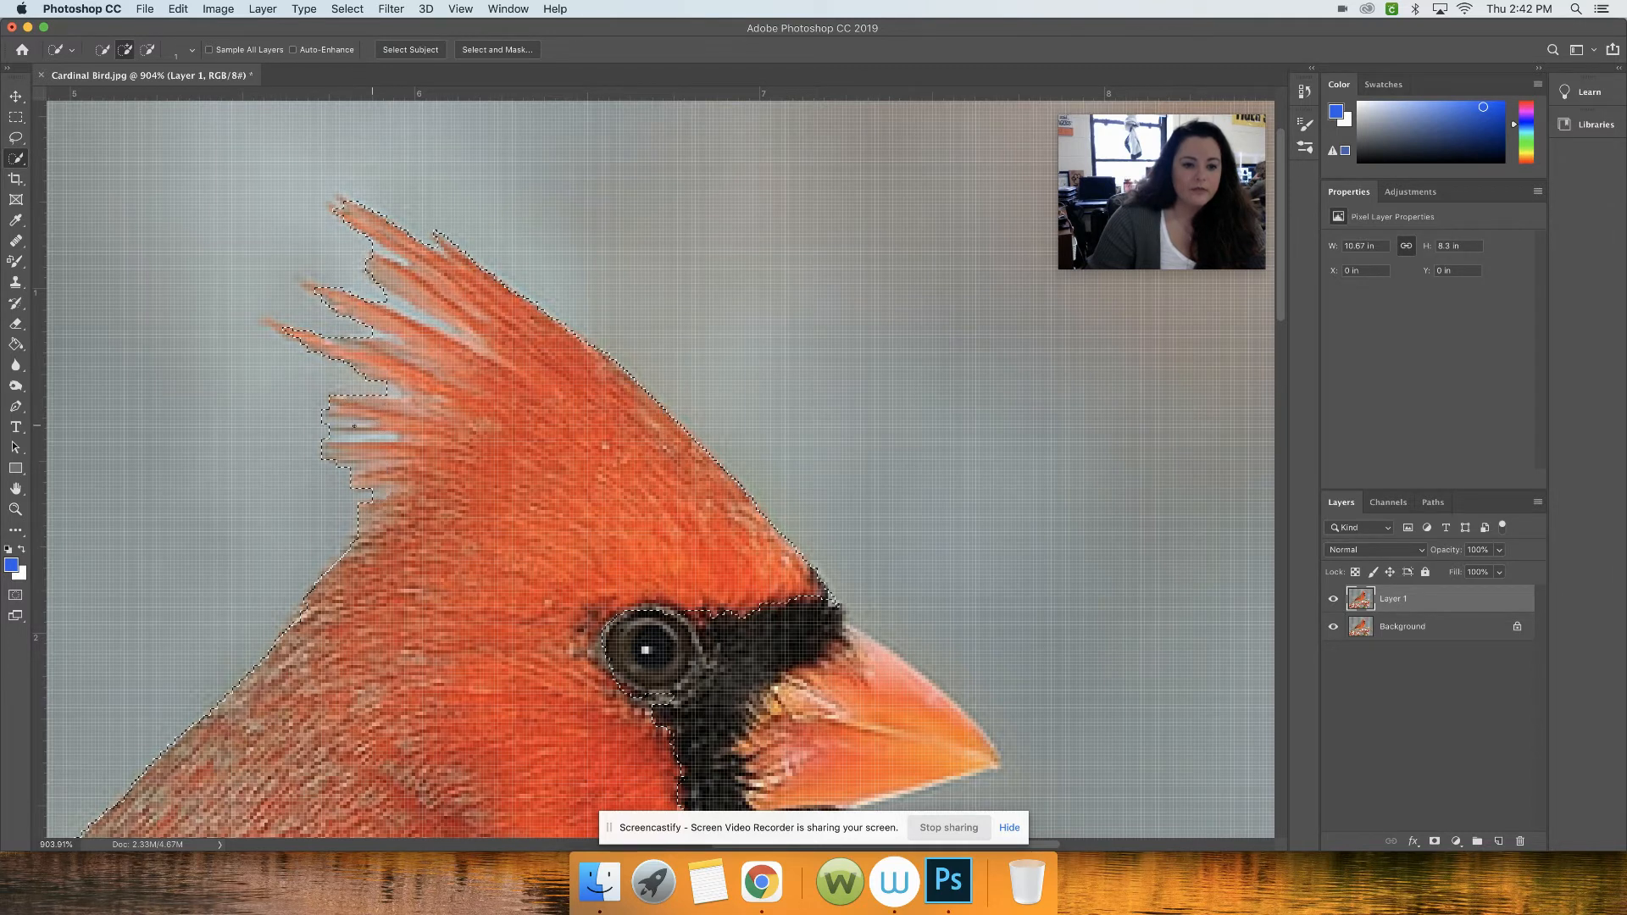
Subtract the gray background gaps between the crest feathers from the selection.
click(152, 51)
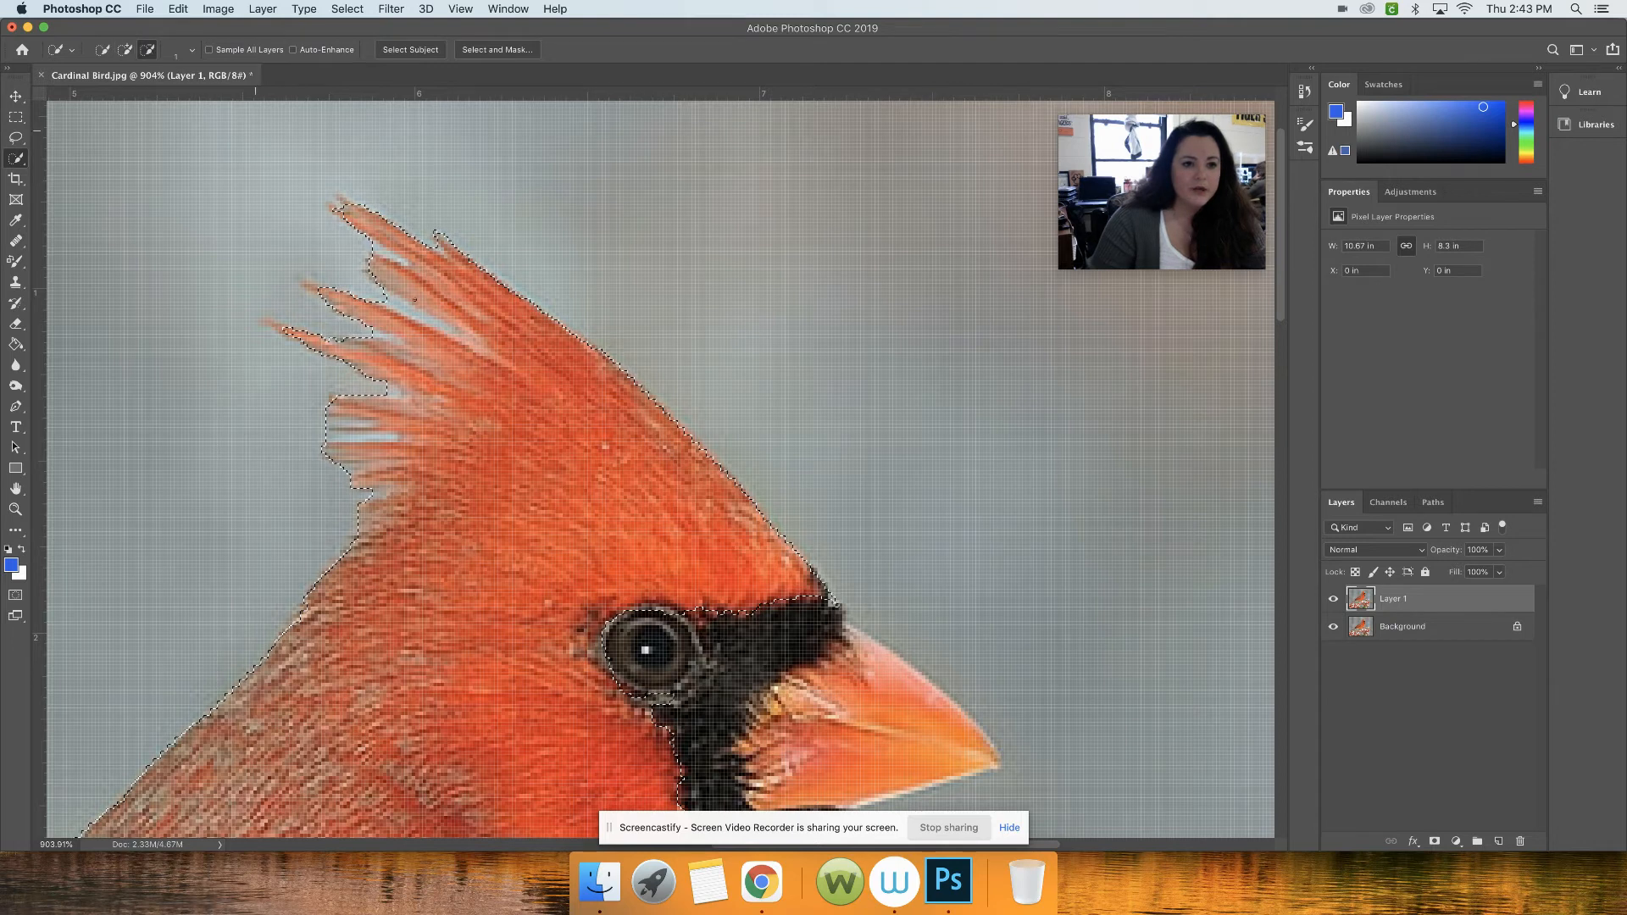
mouse_move(419, 314)
mouse_down()
mouse_move(365, 309)
mouse_move(394, 339)
mouse_up()
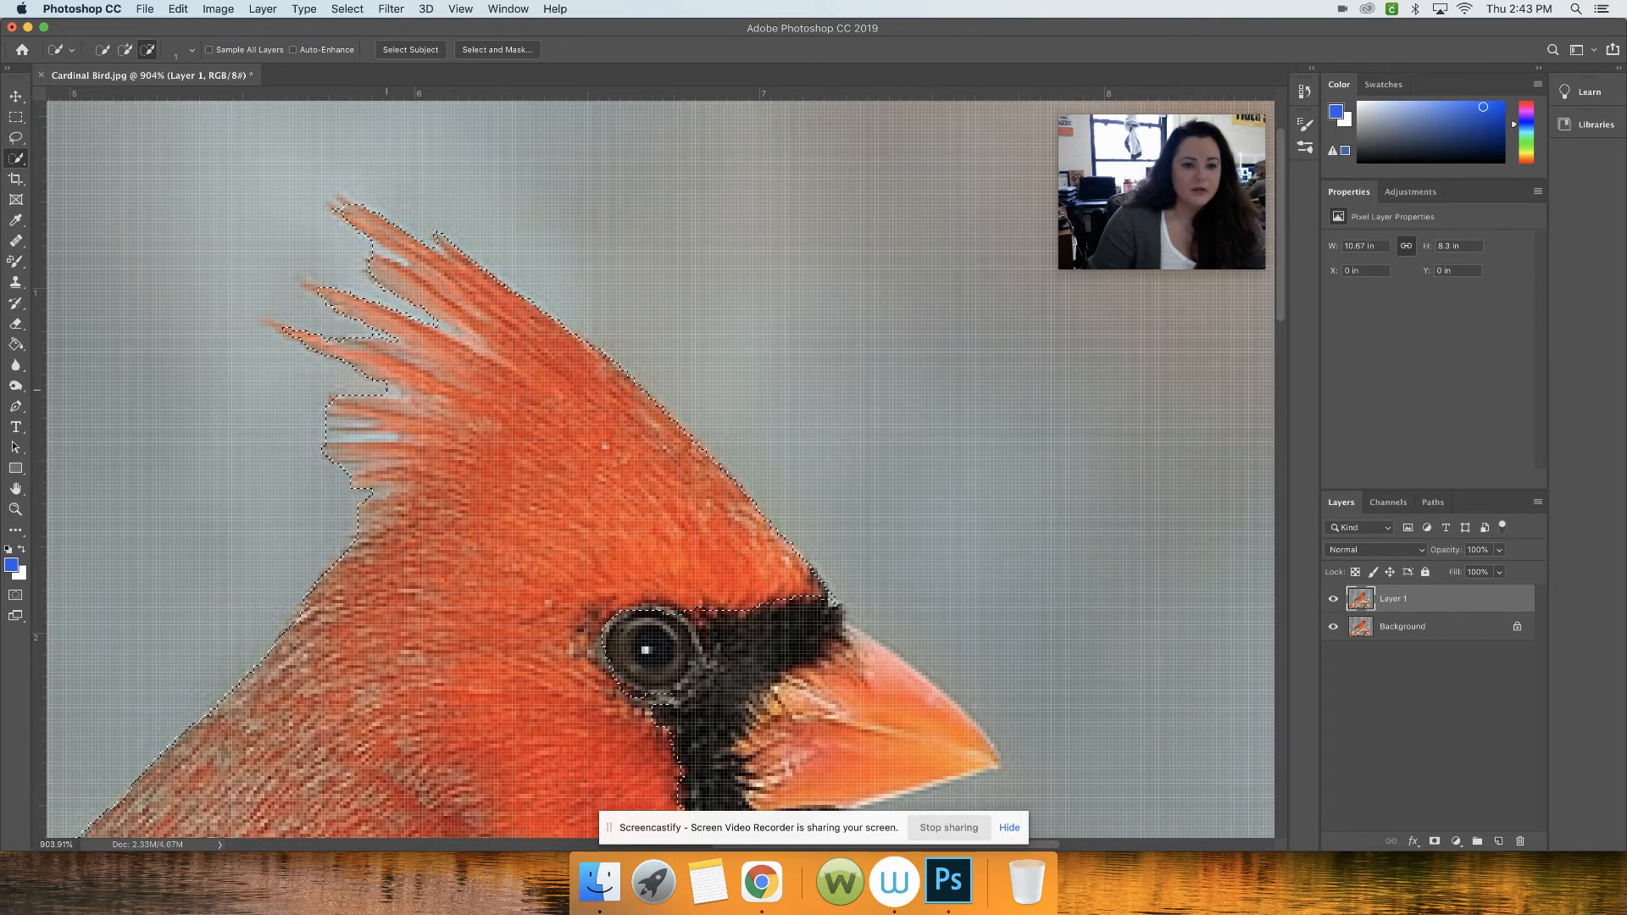
mouse_move(327, 437)
mouse_down()
mouse_move(397, 437)
mouse_move(338, 437)
mouse_move(374, 422)
mouse_up()
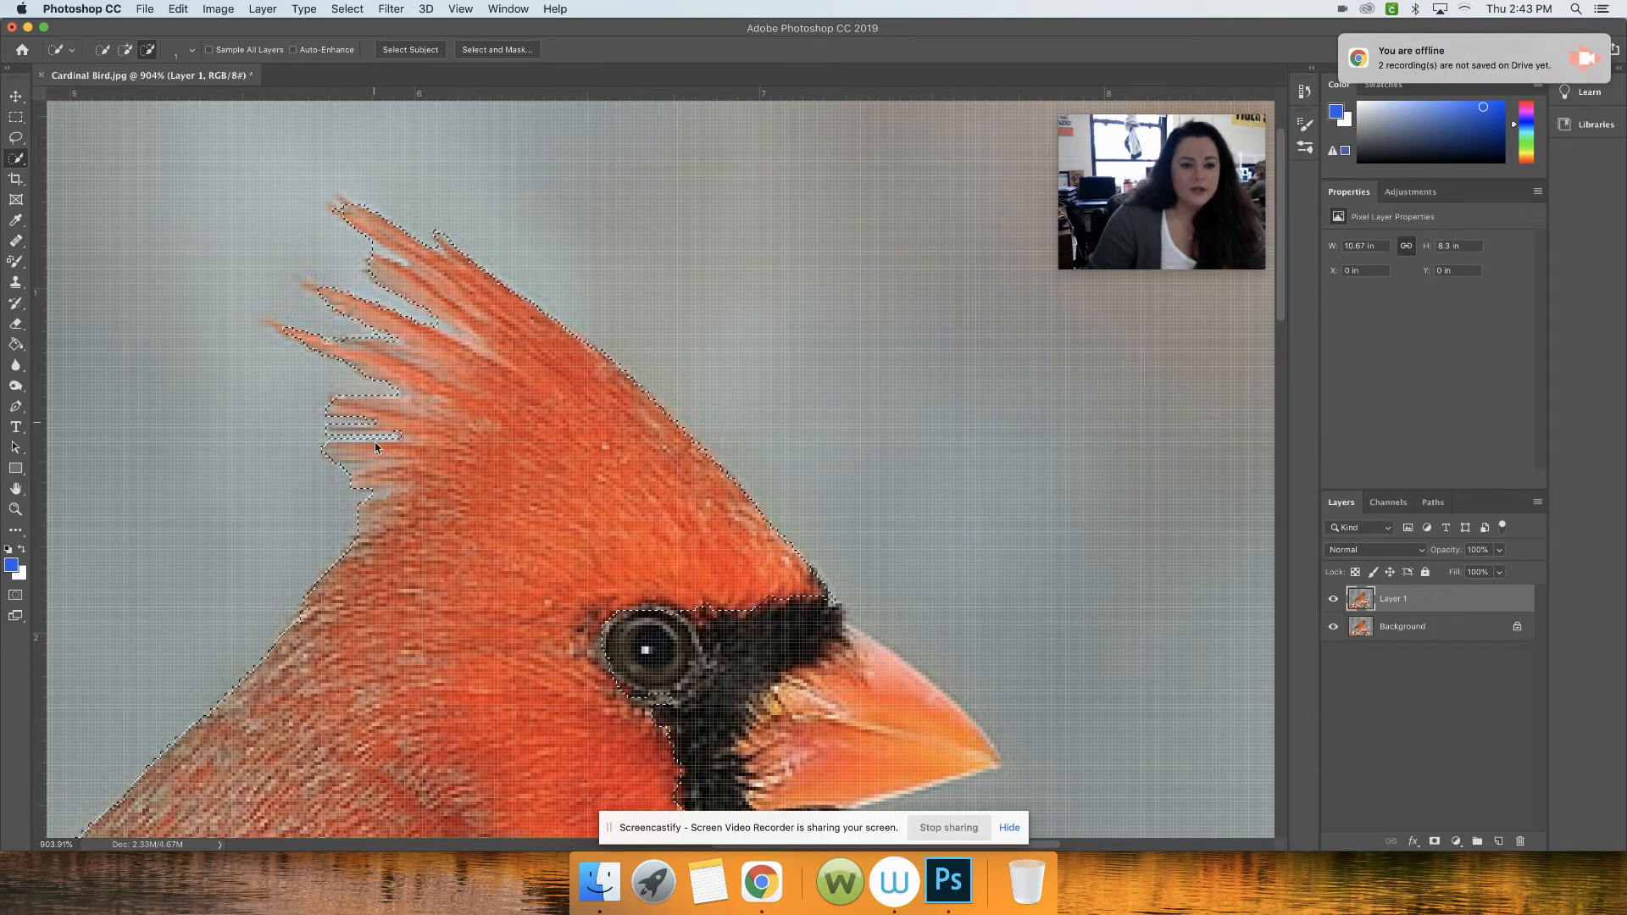
drag(379, 492, 385, 493)
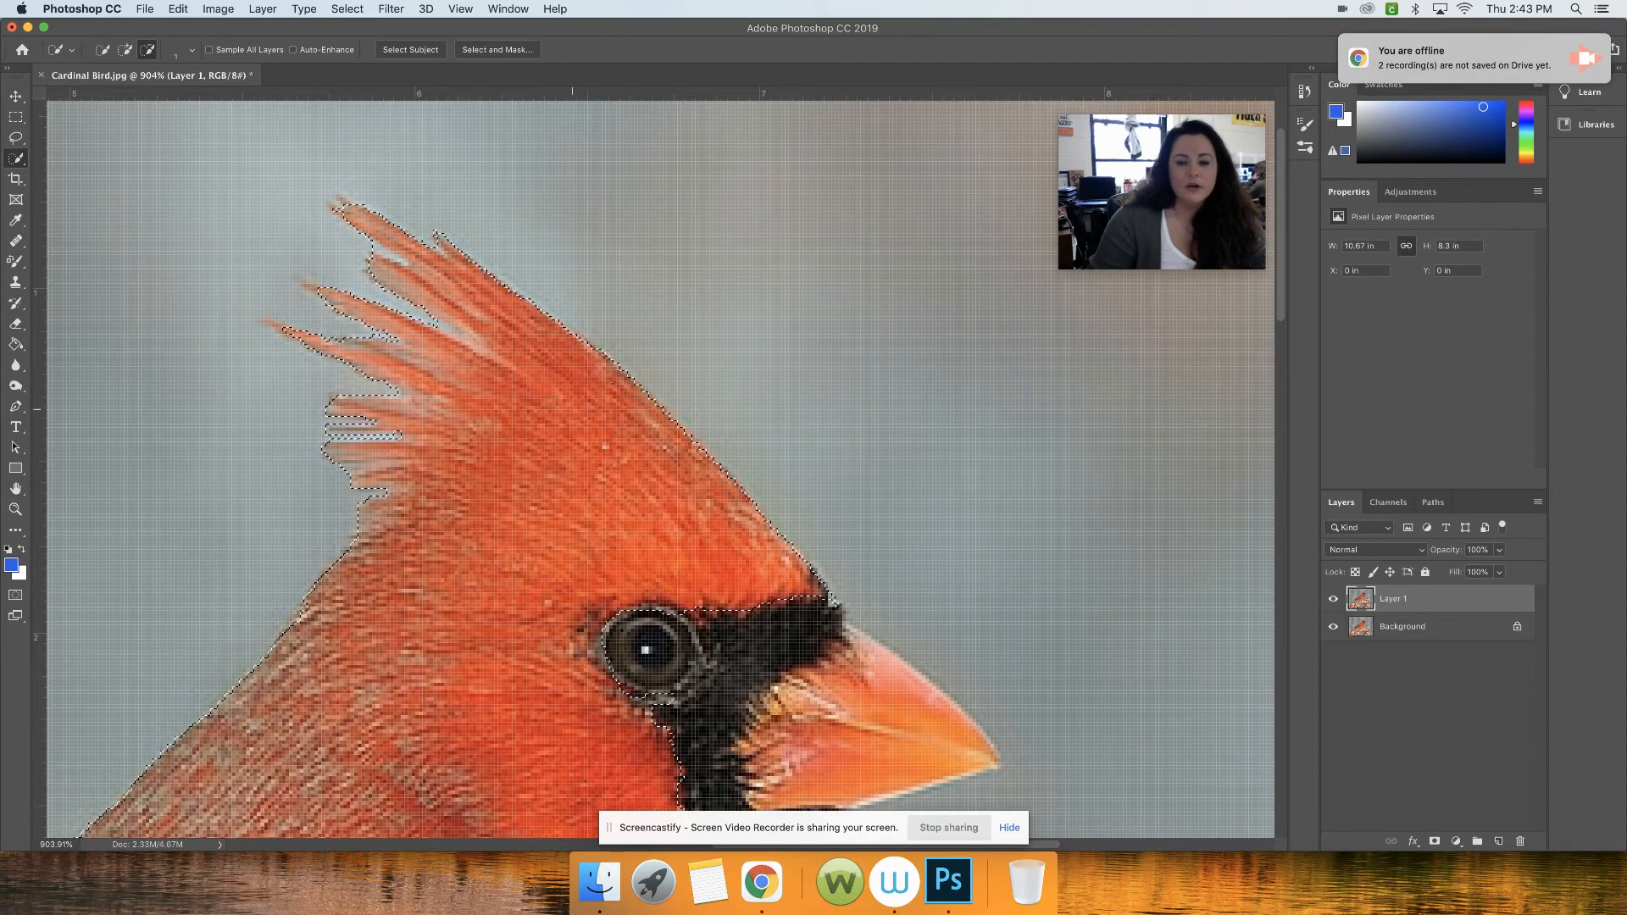
Choose the Color Replacement tool with Color mode and set its limits to Contiguous.
click(15, 510)
drag(51, 500, 146, 620)
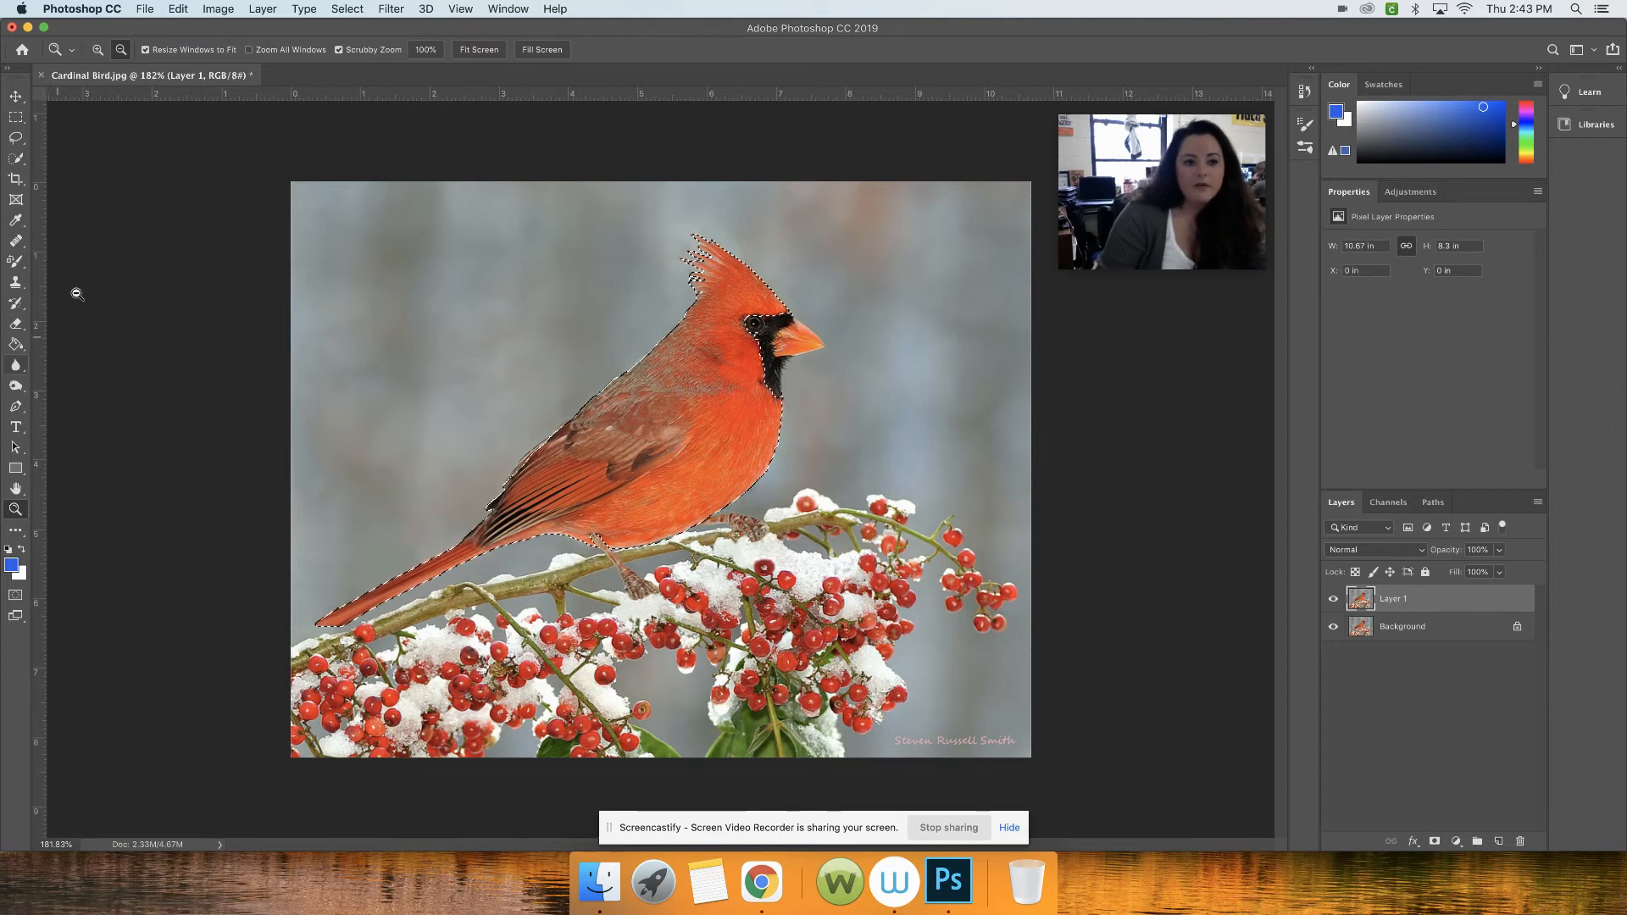
click(15, 261)
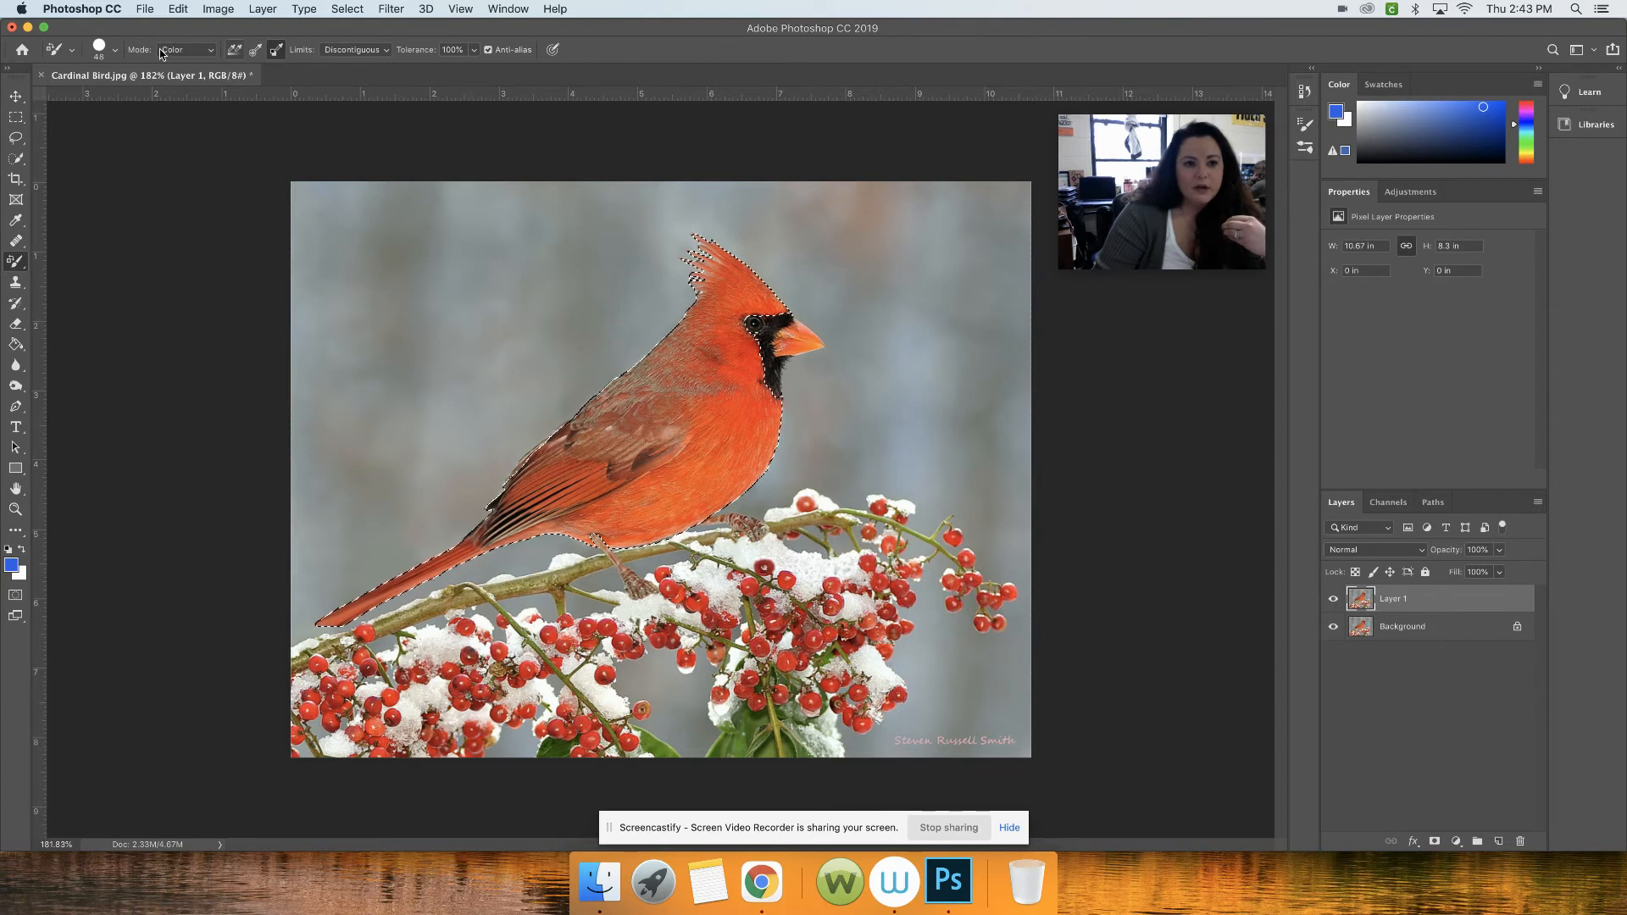
click(342, 51)
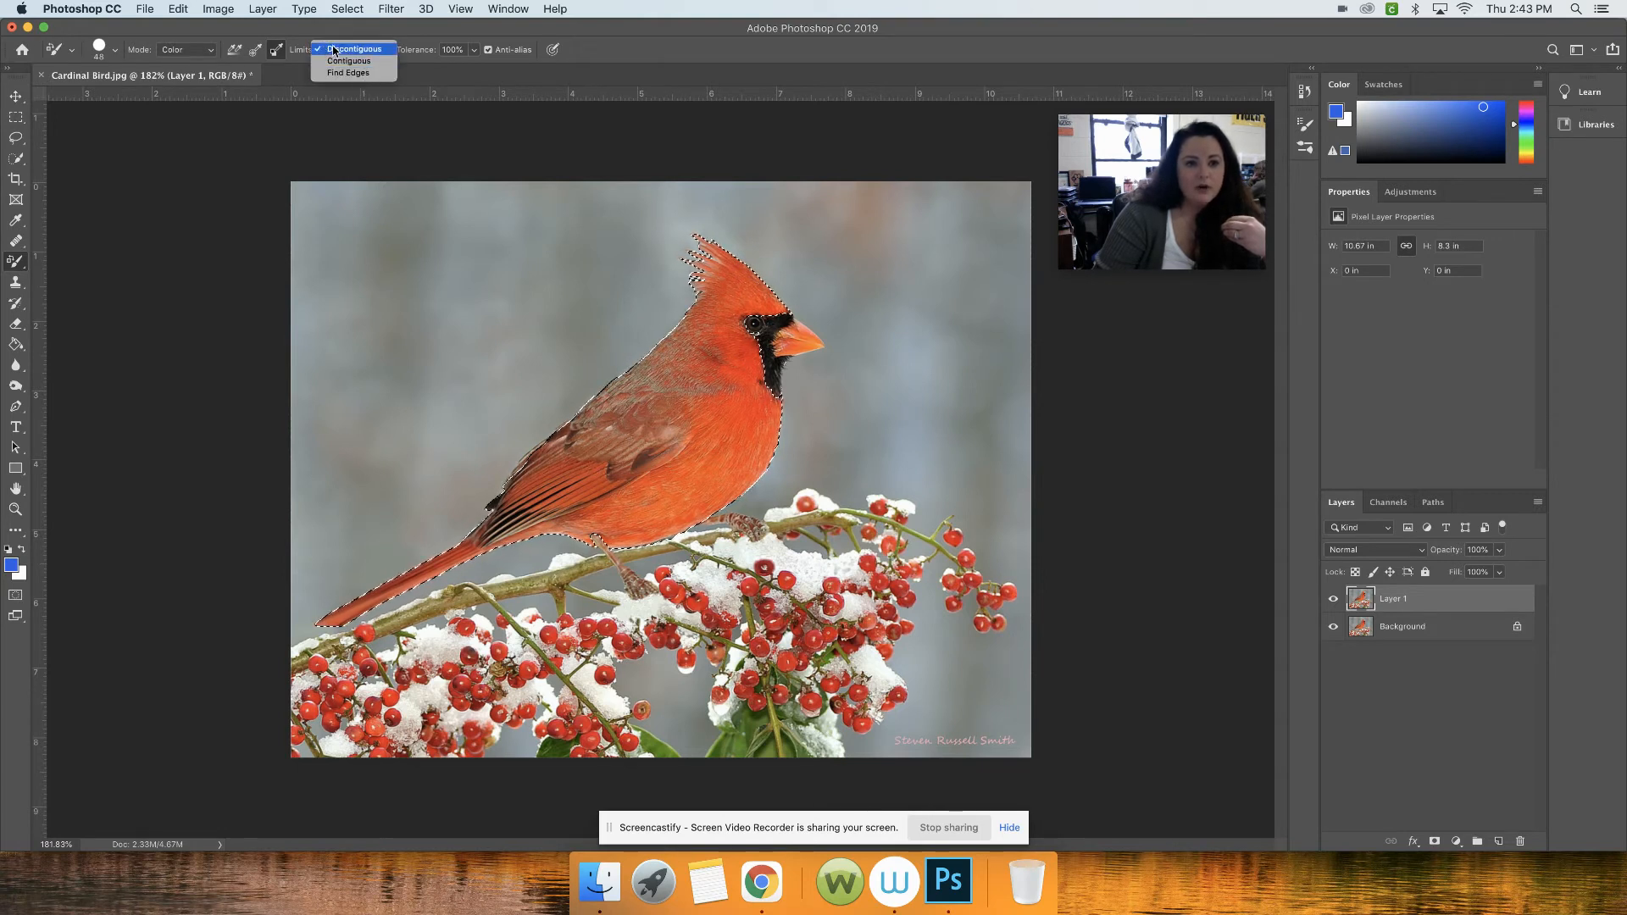
click(298, 31)
click(335, 52)
click(347, 61)
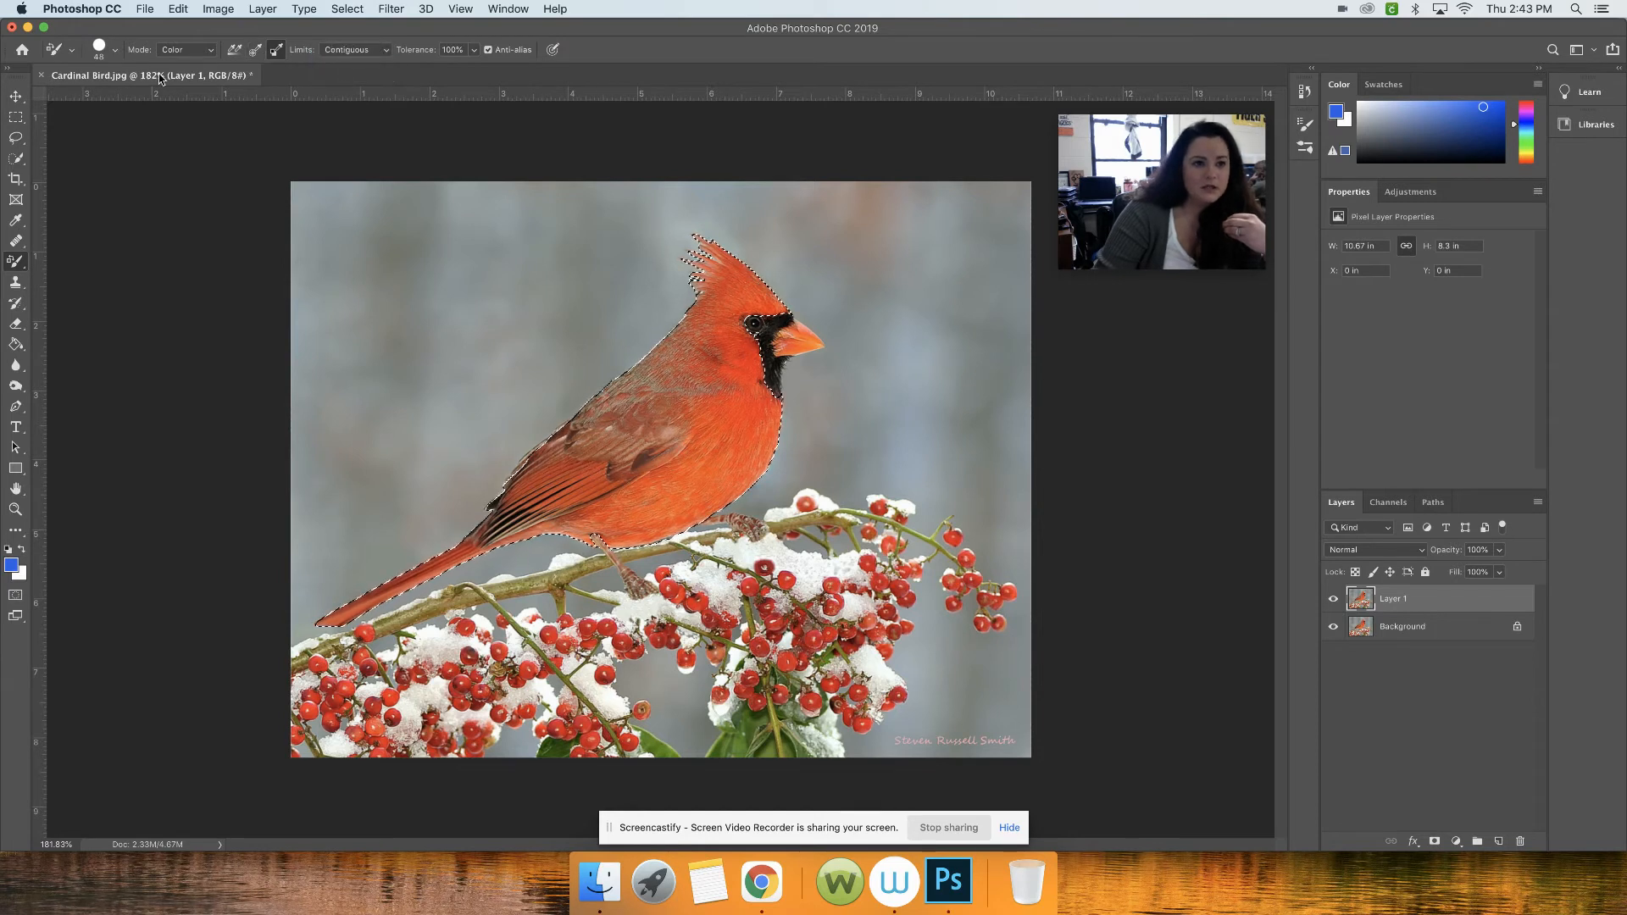
click(192, 51)
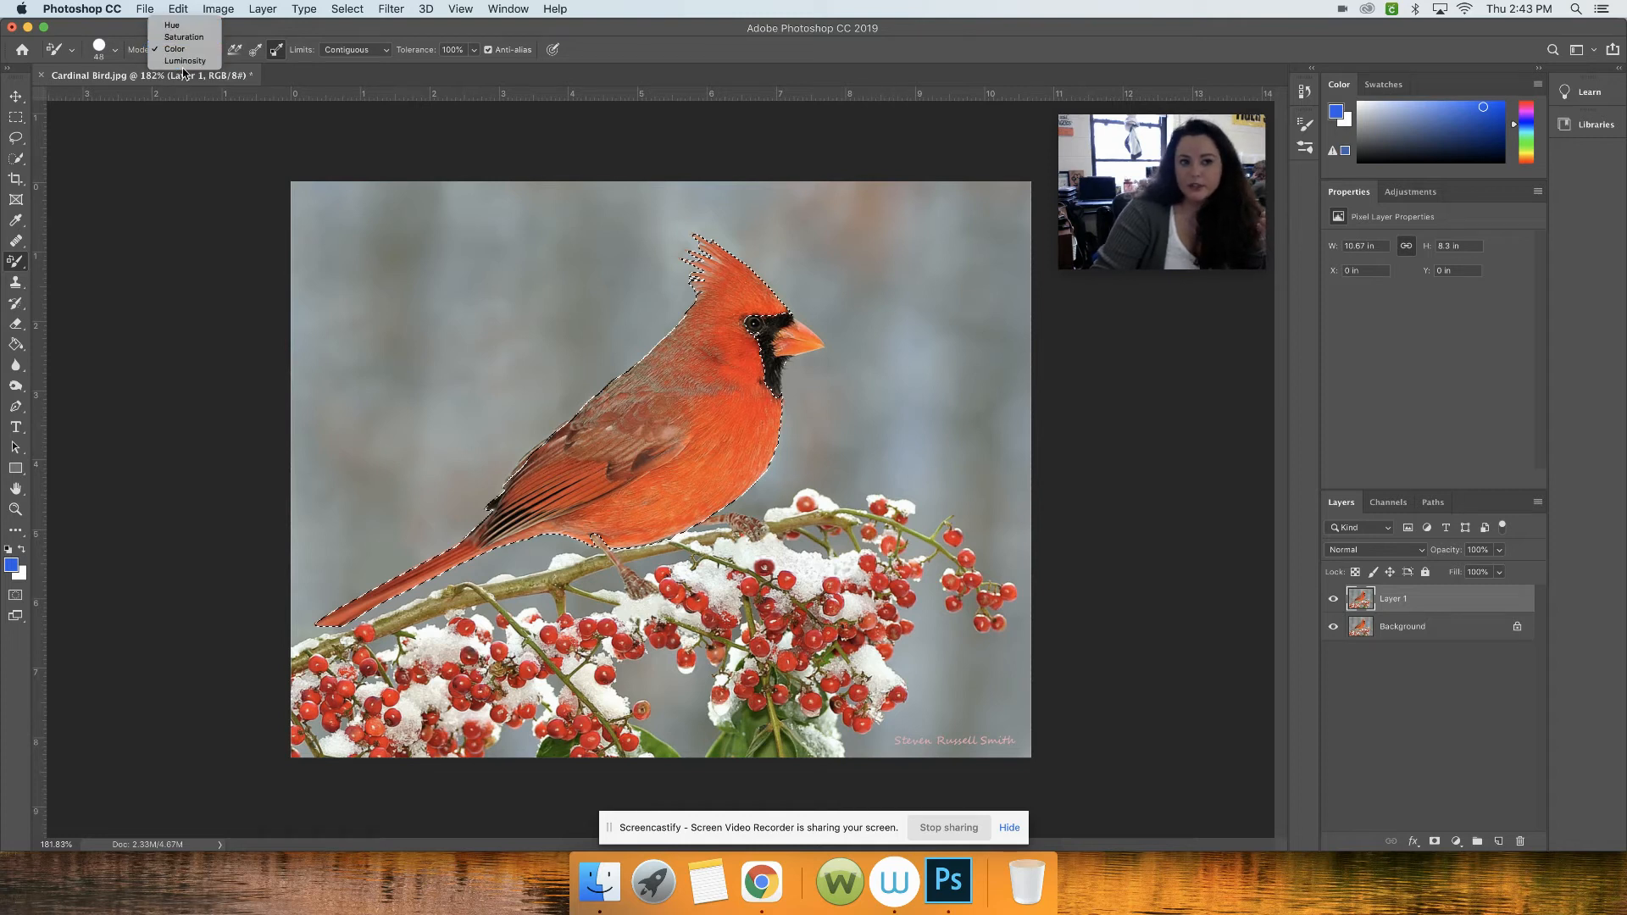
click(288, 47)
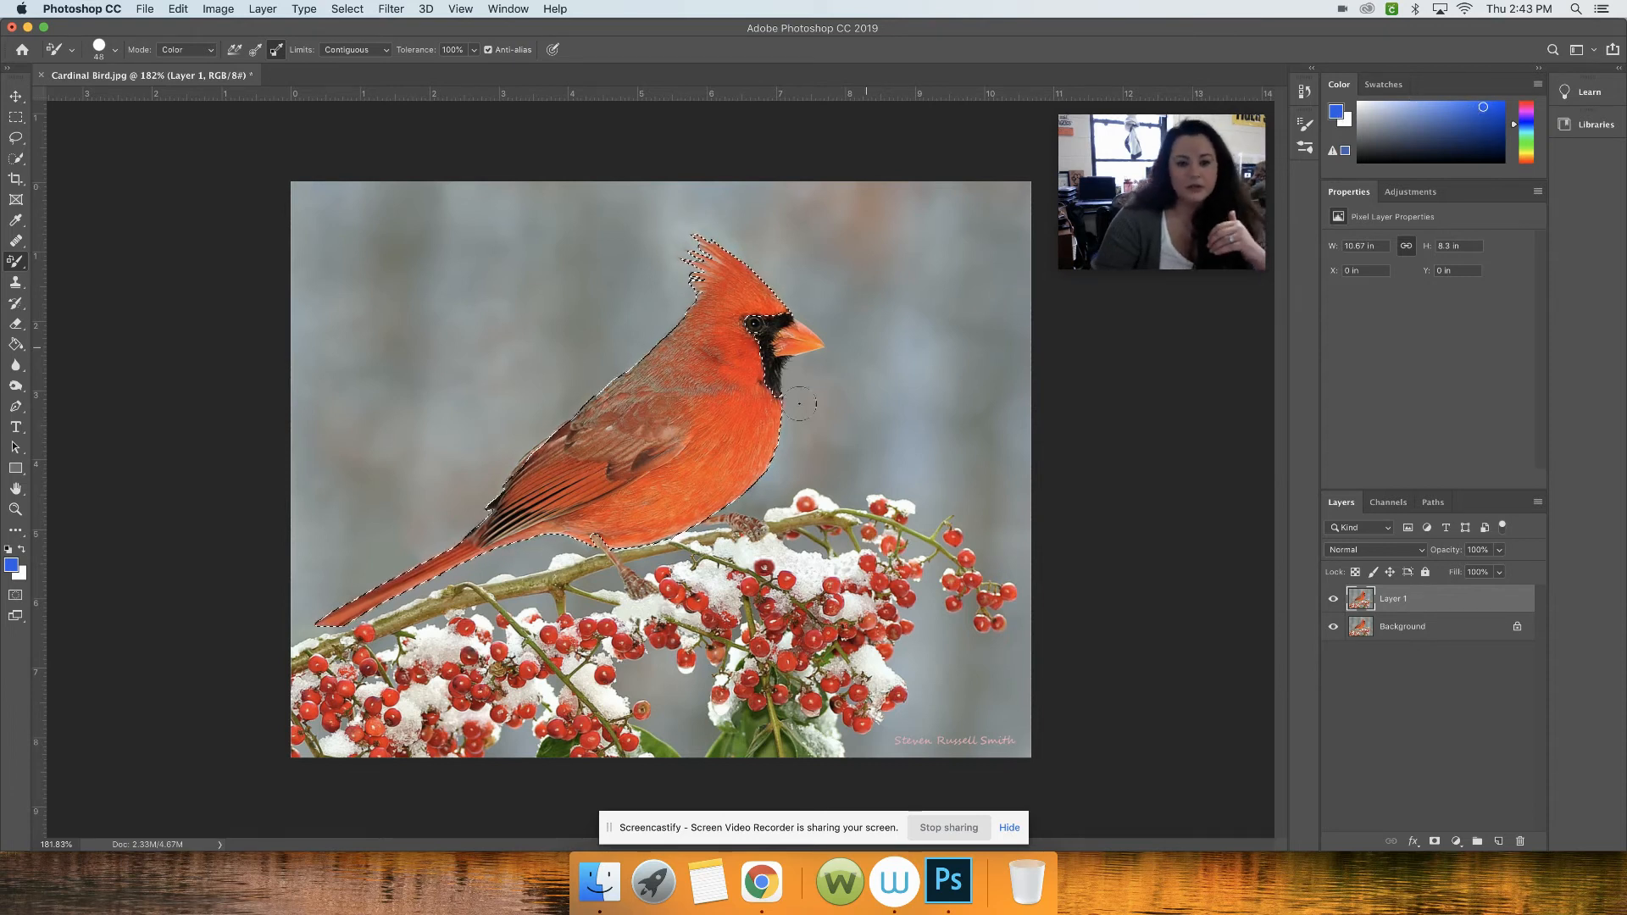
Paint the selected breast, belly and tail feathers blue with the Color Replacement tool.
click(721, 412)
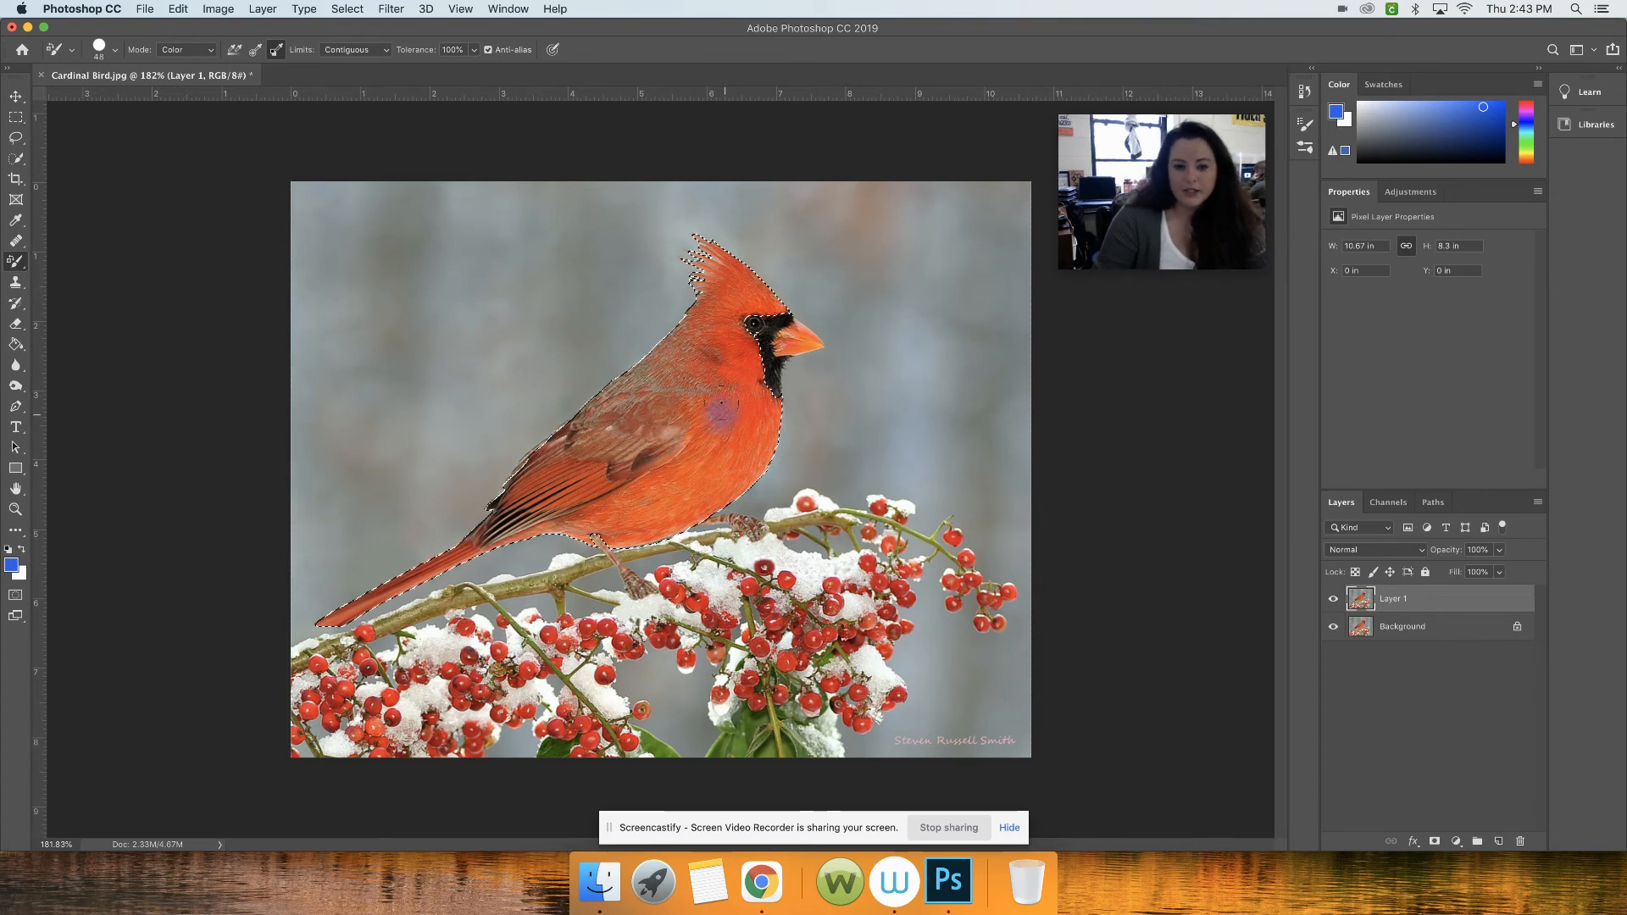
drag(720, 506, 583, 522)
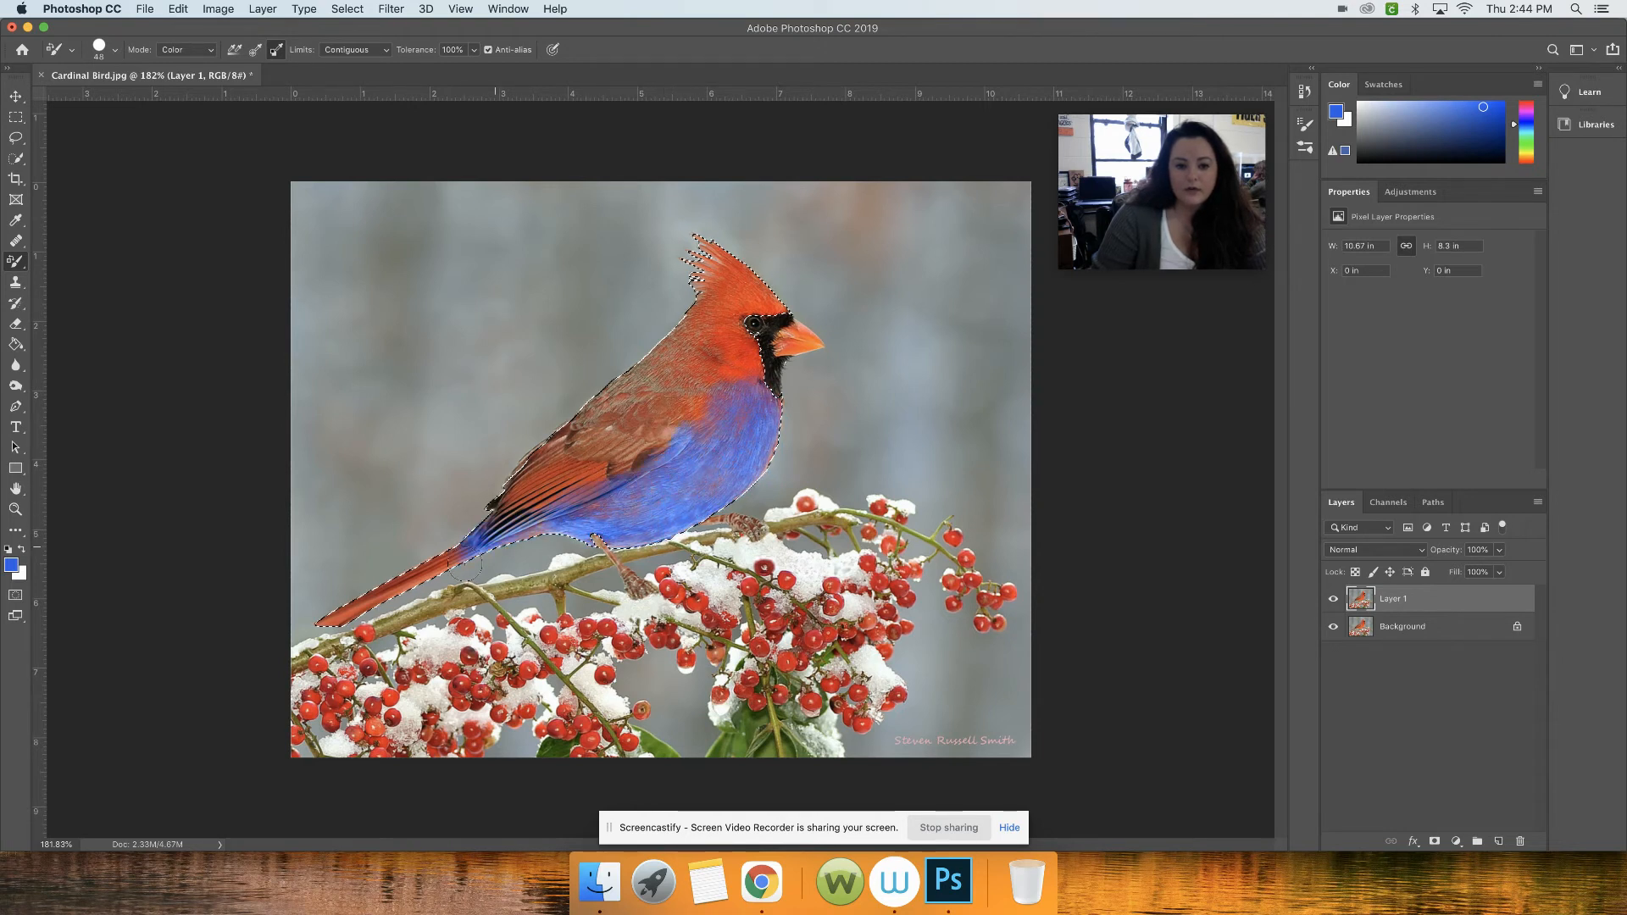
drag(313, 607, 327, 610)
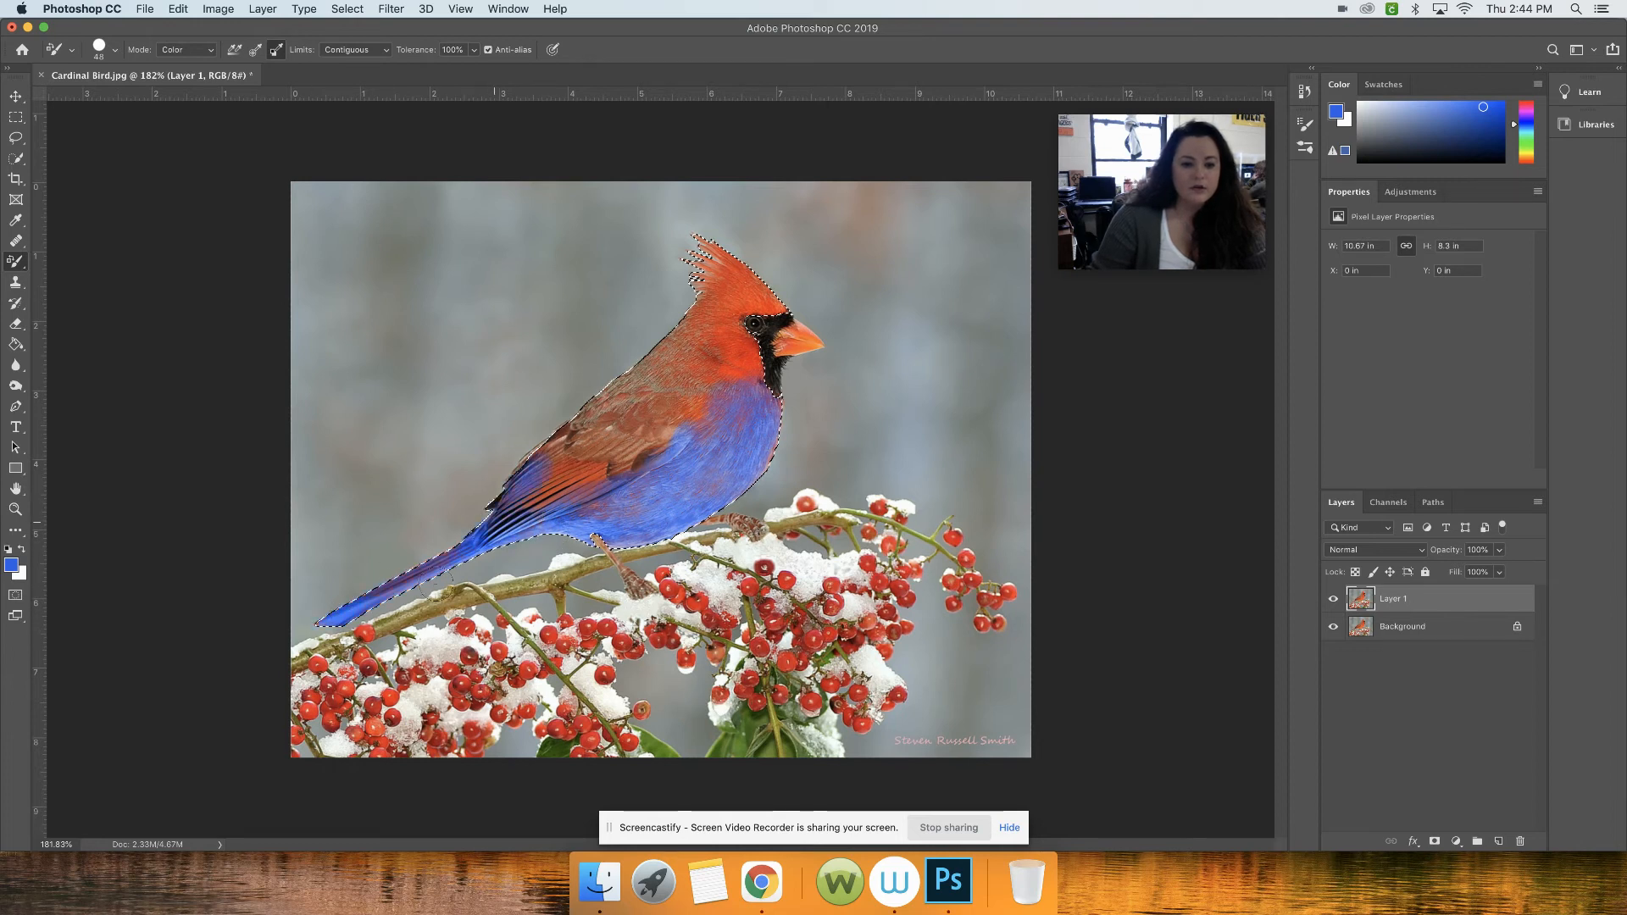
Paint the remaining back, head, crest and wing feathers blue, and clear the selection.
mouse_move(606, 428)
mouse_down()
mouse_move(724, 254)
mouse_move(696, 275)
mouse_up()
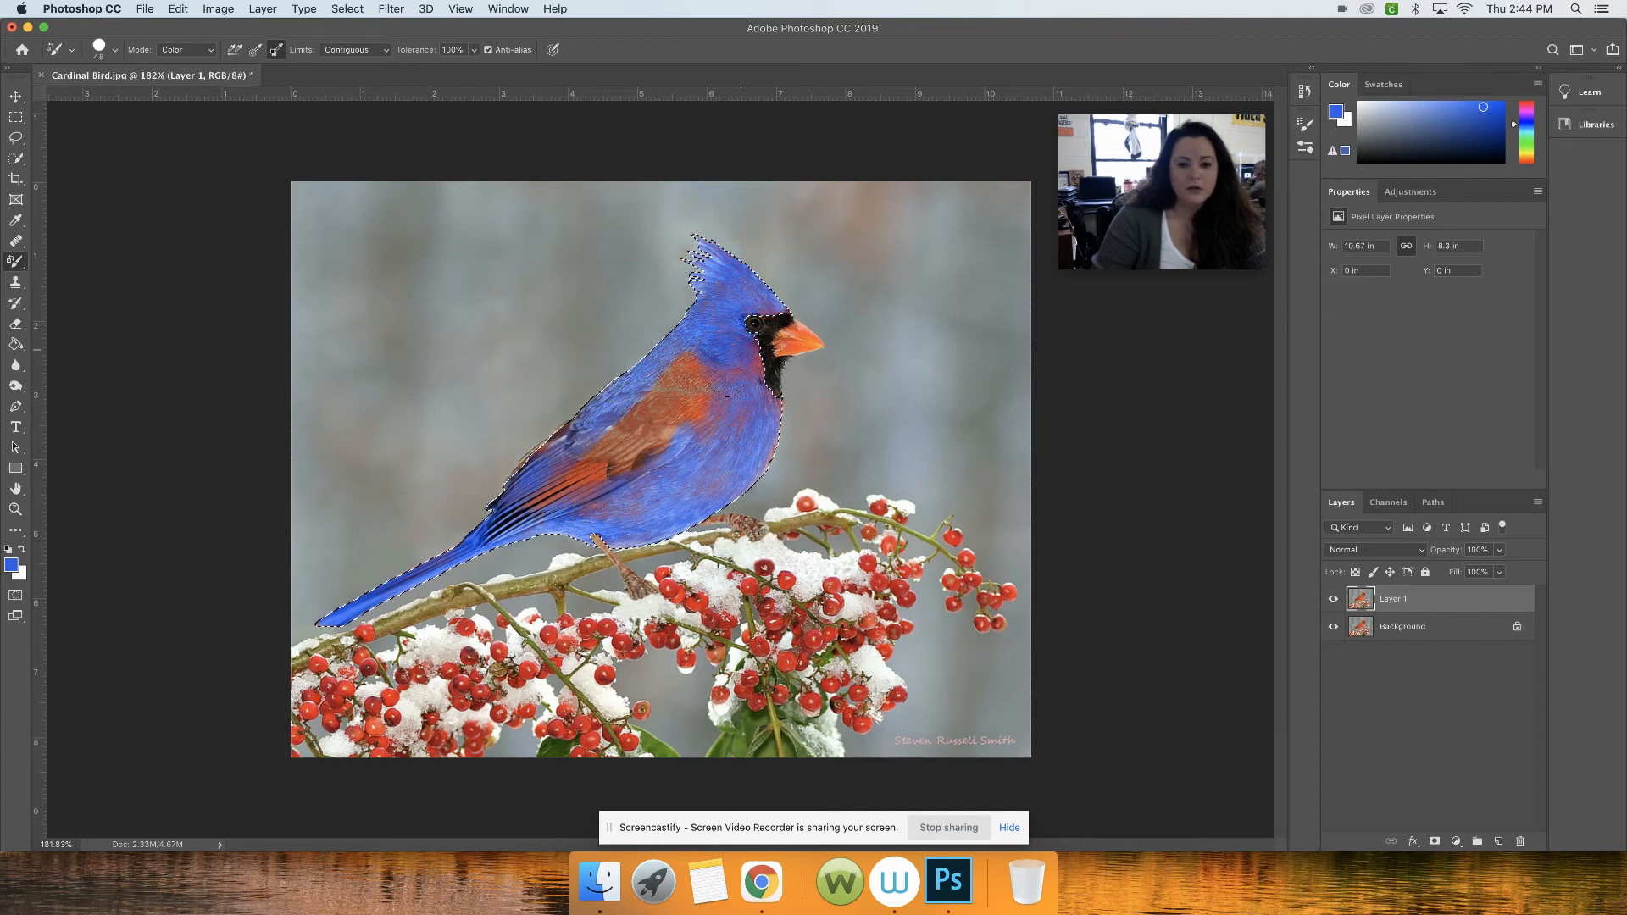
mouse_move(745, 373)
mouse_down()
mouse_move(703, 401)
mouse_move(682, 367)
mouse_move(629, 433)
mouse_move(653, 414)
mouse_move(611, 464)
mouse_up()
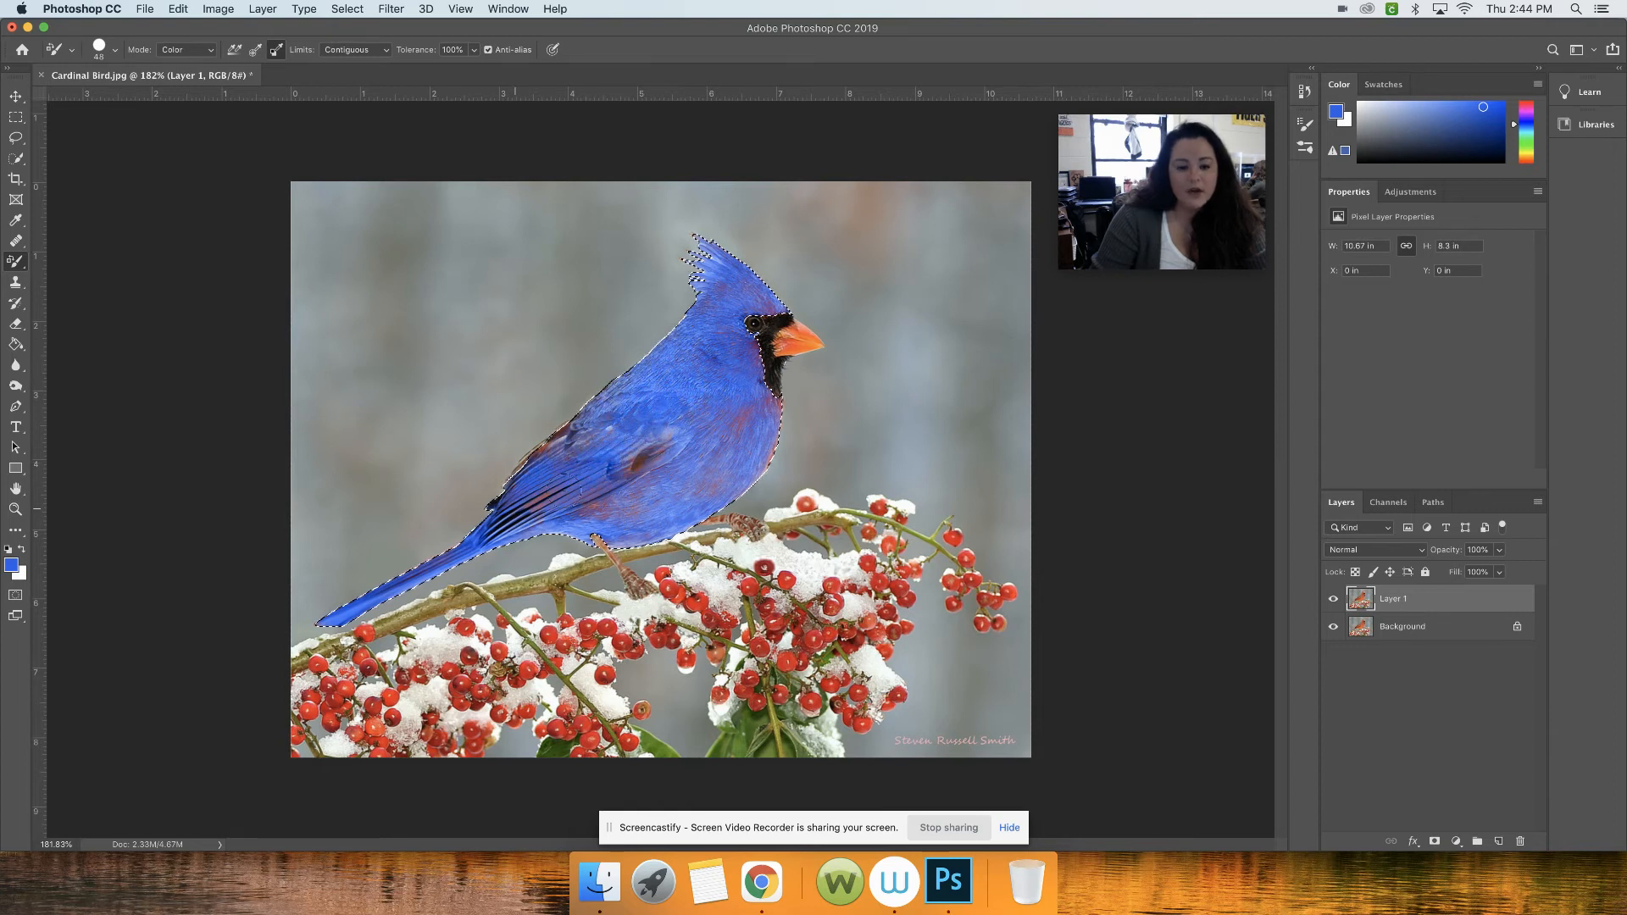
drag(652, 458, 605, 506)
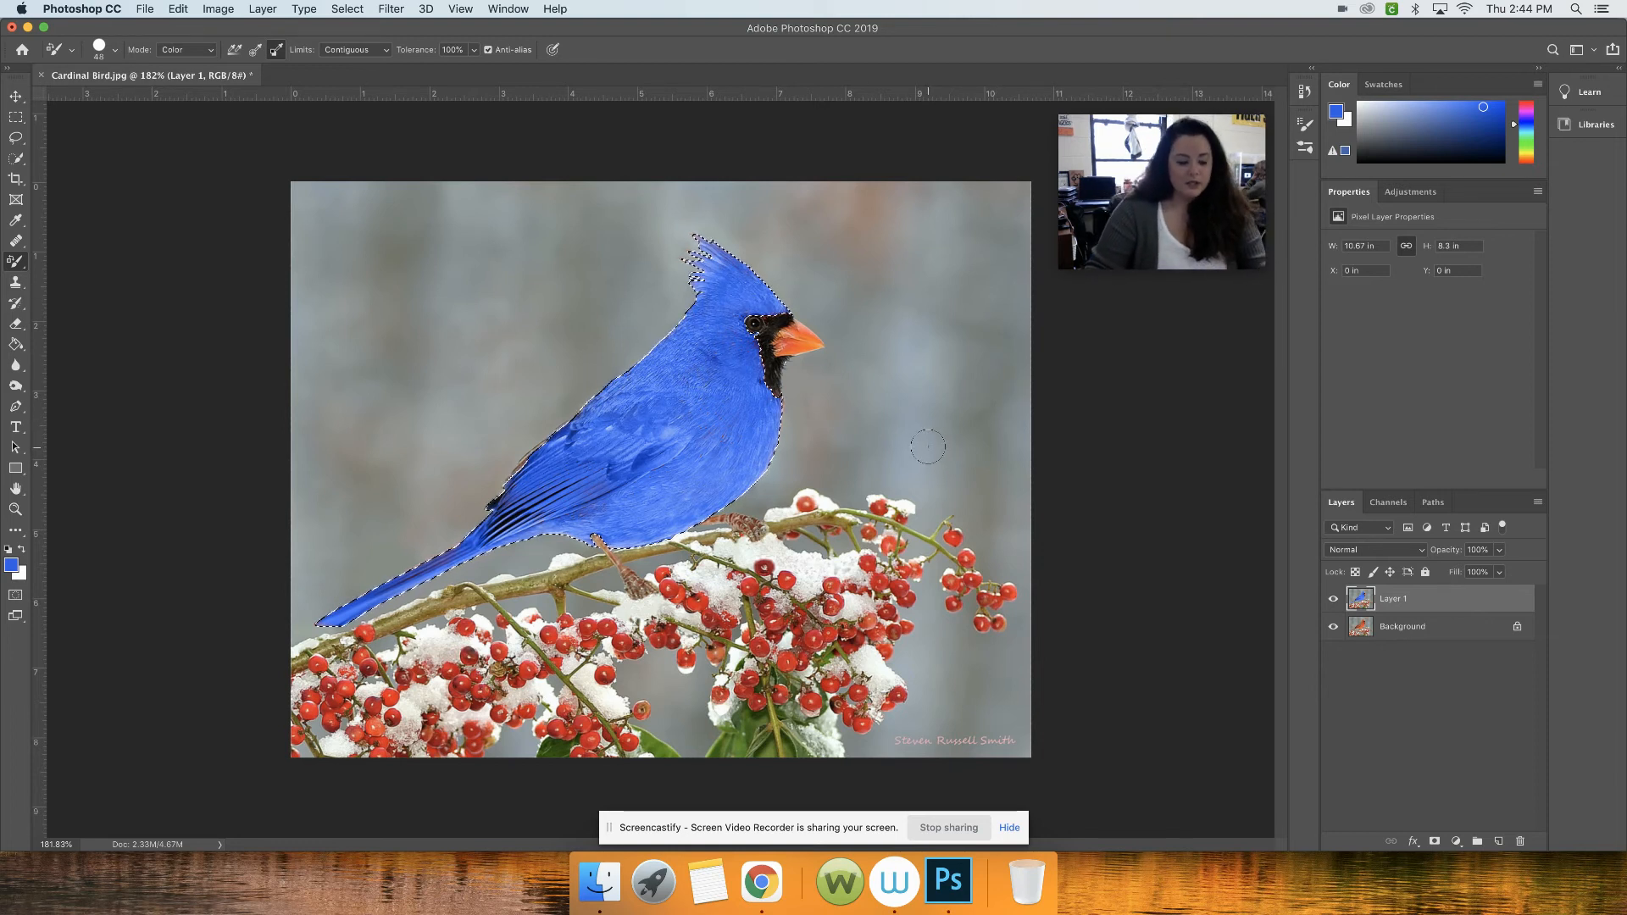
key(super+d)
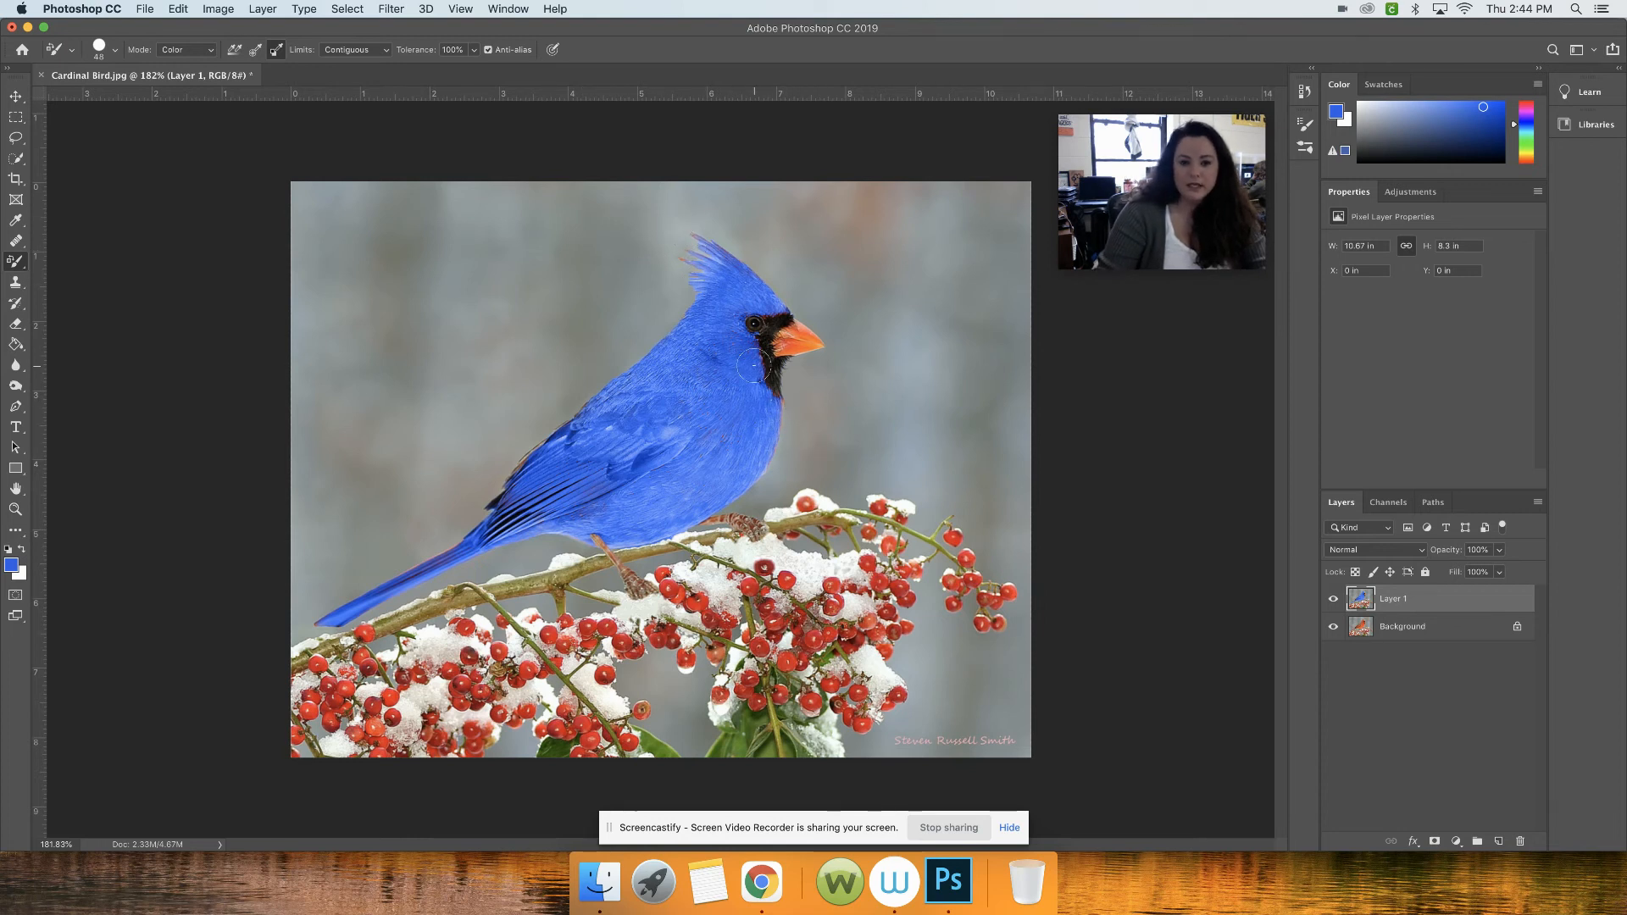
Tint the bird's eye blue with the Color Replacement tool and undo the extra stroke along the orange breast edge.
click(15, 509)
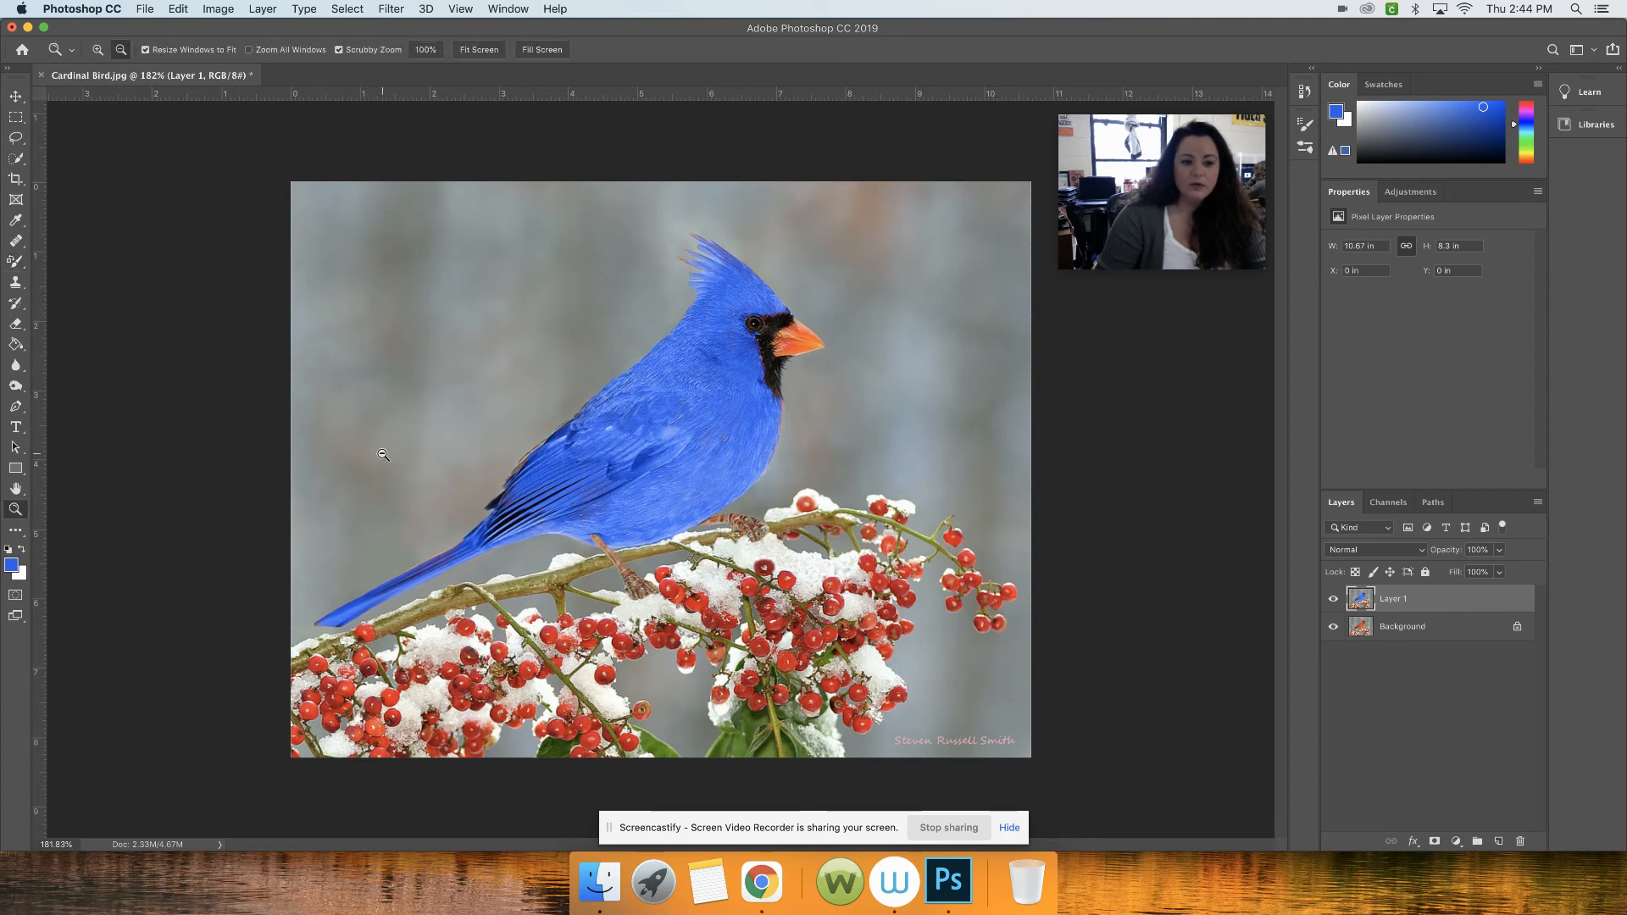
drag(776, 314, 946, 183)
drag(778, 350, 904, 326)
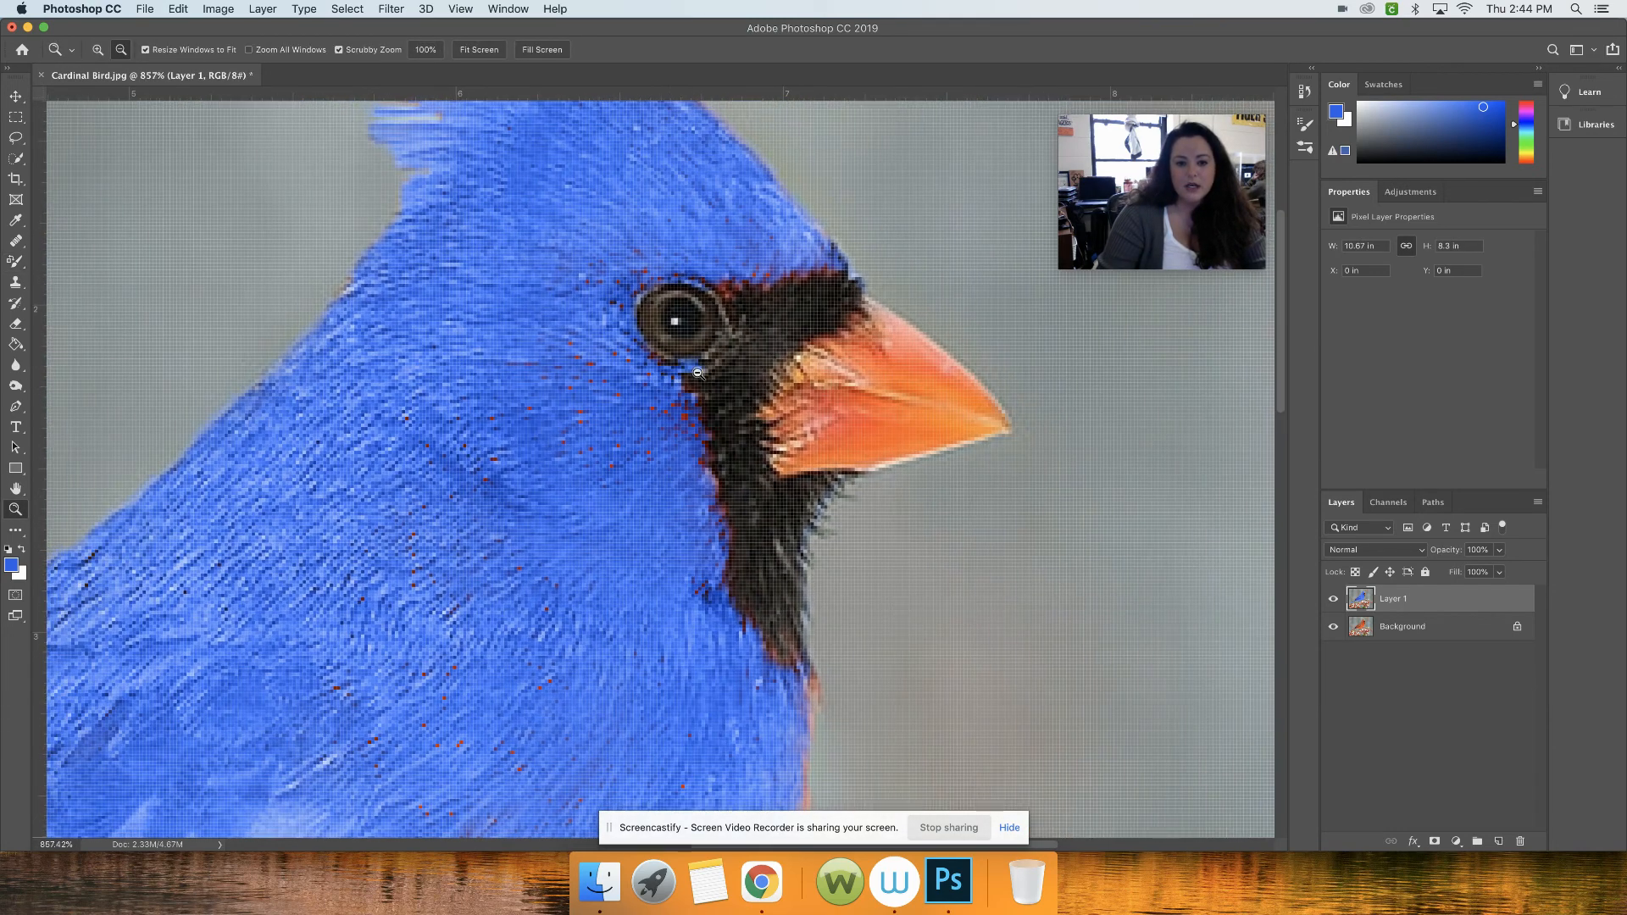
key(shift+b)
key(shift+b)
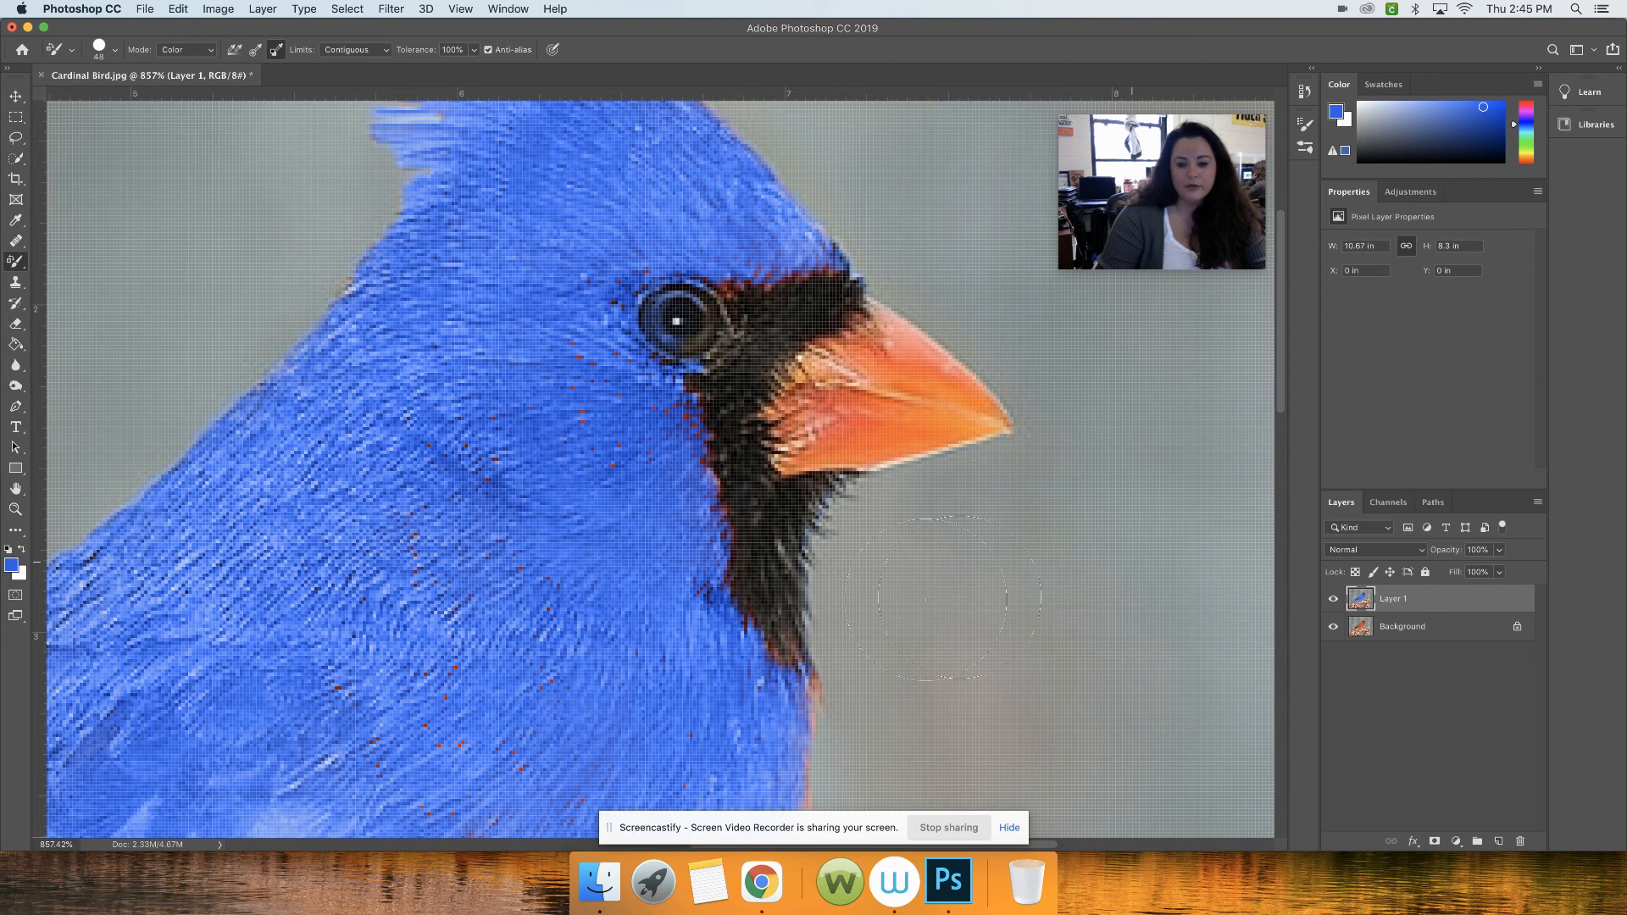
drag(847, 657, 813, 708)
key(super+z)
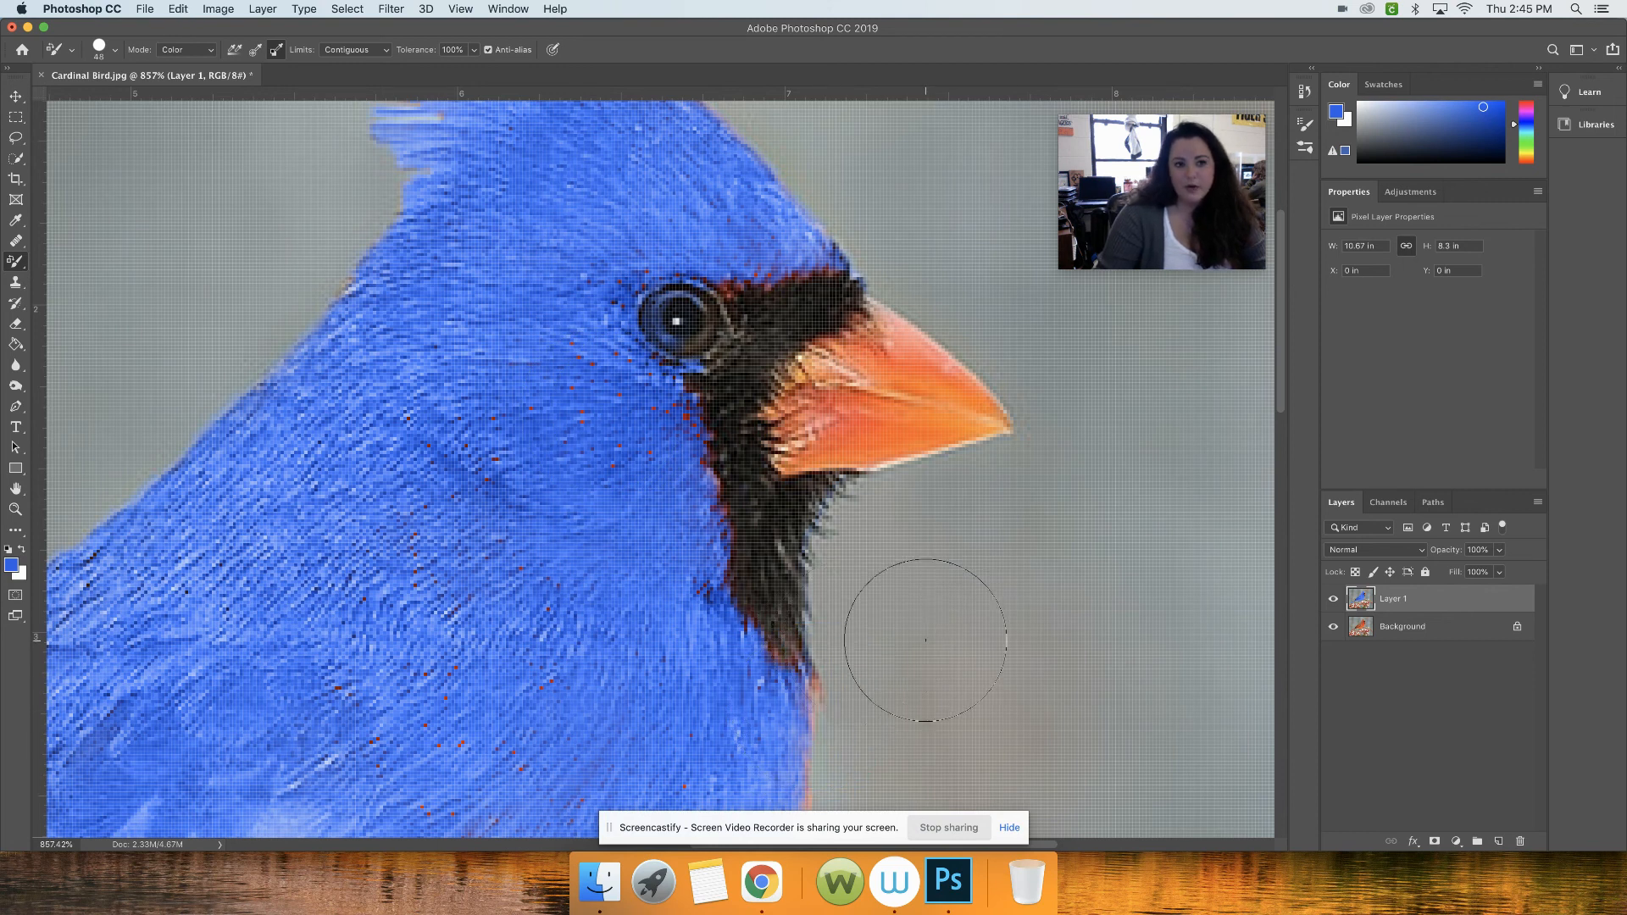
Capture a screenshot of the recolored bird on the canvas together with the Layers panel.
click(16, 509)
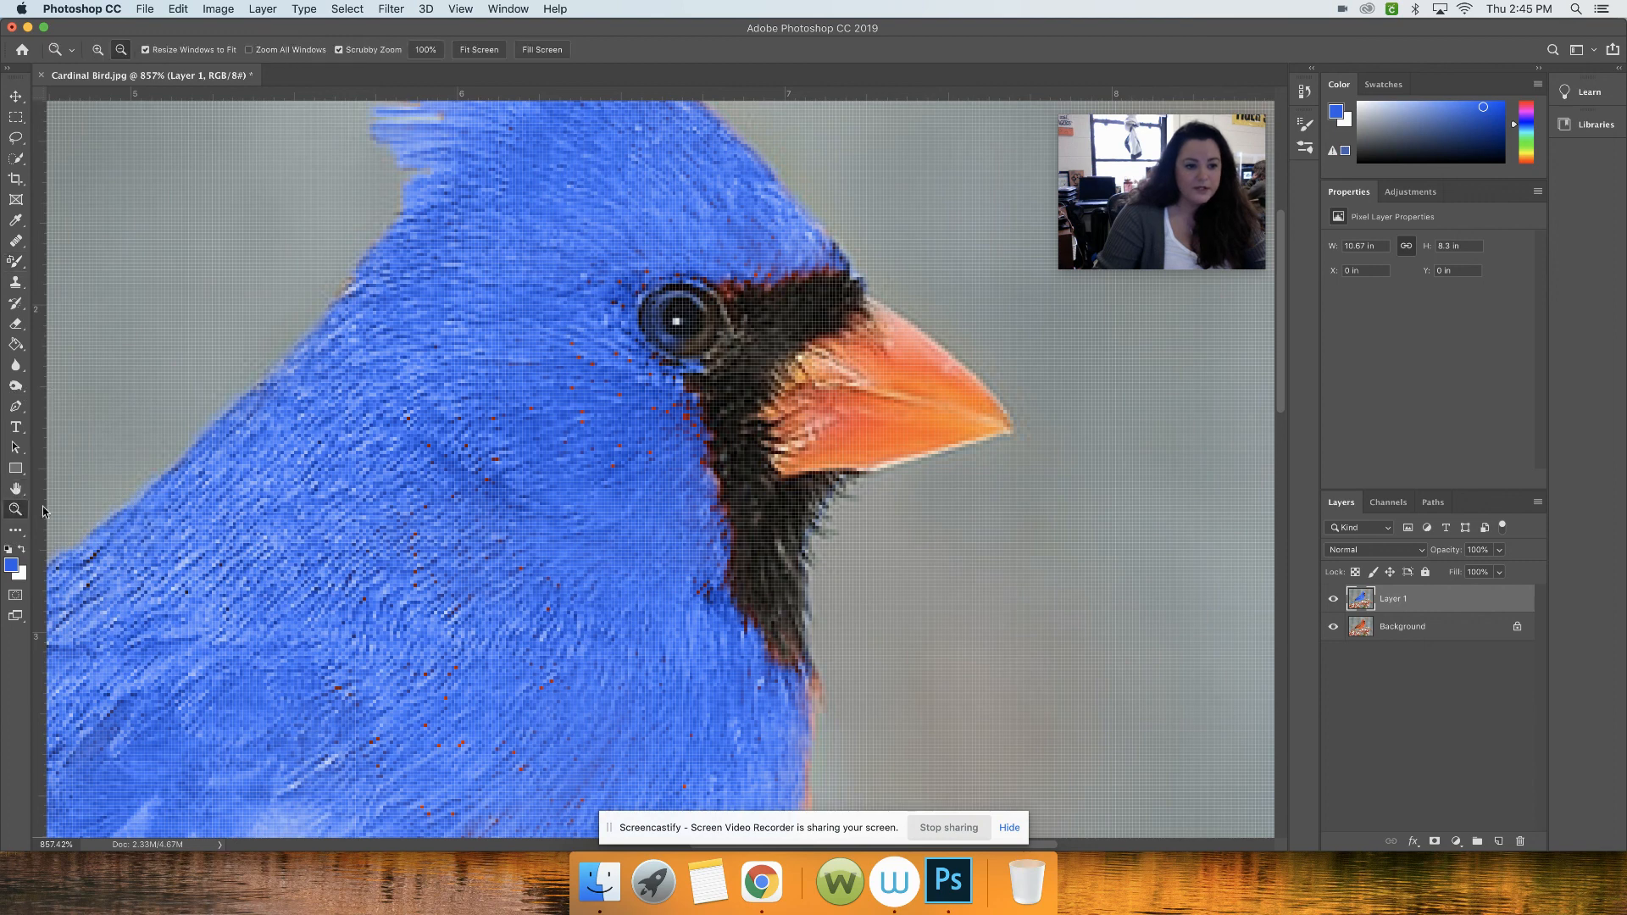
drag(222, 512, 369, 463)
drag(695, 381, 590, 424)
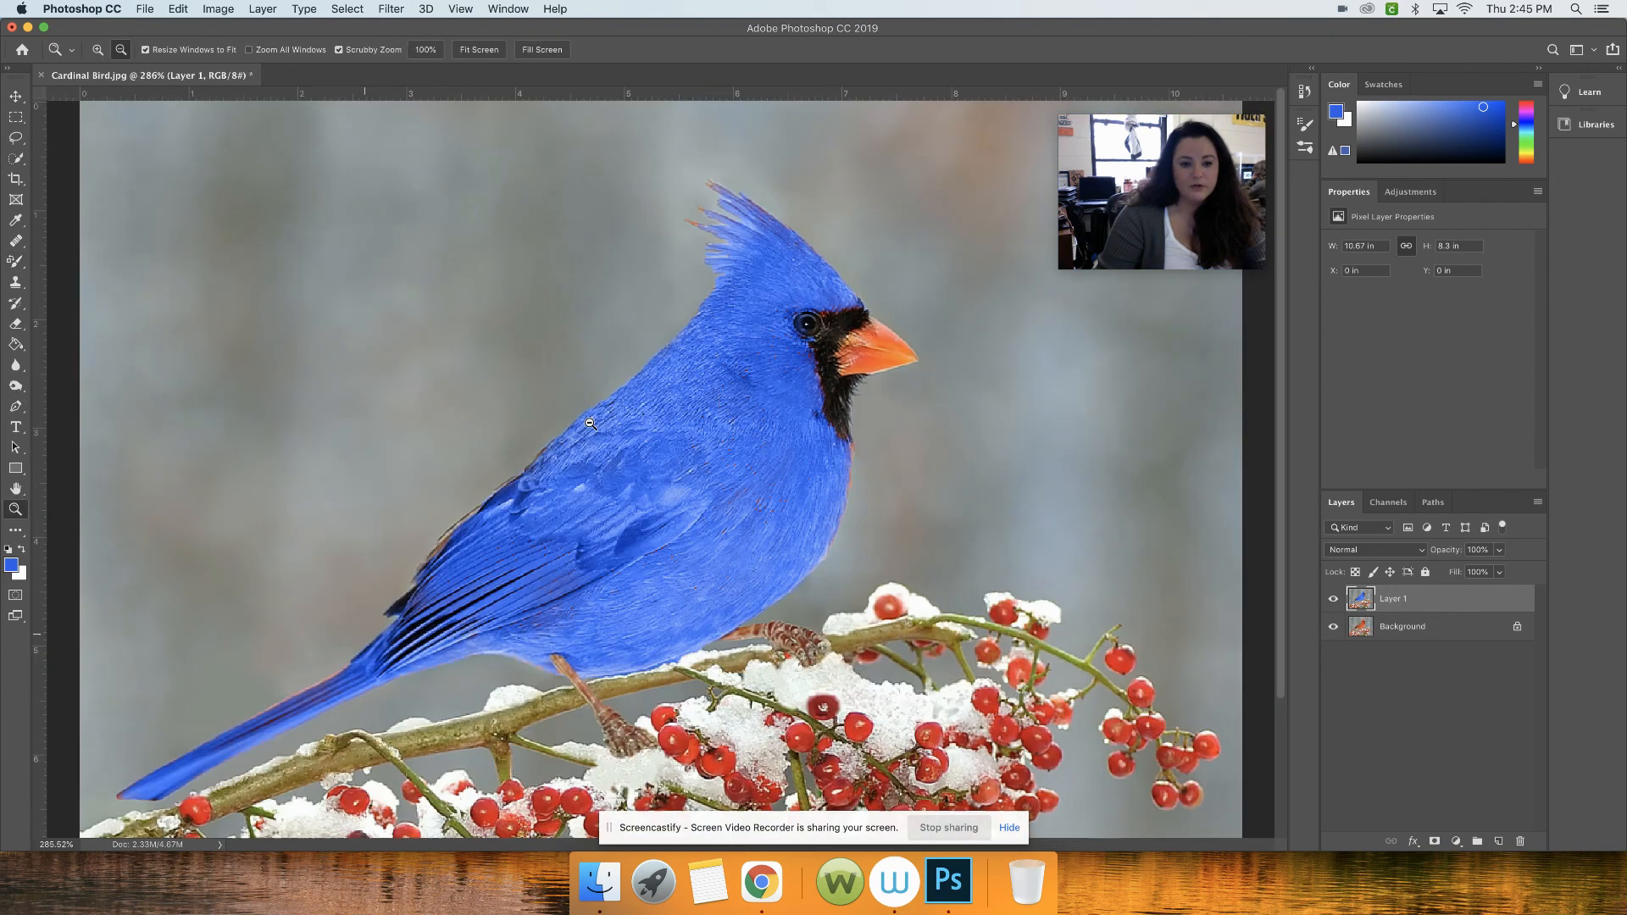
drag(711, 402, 686, 419)
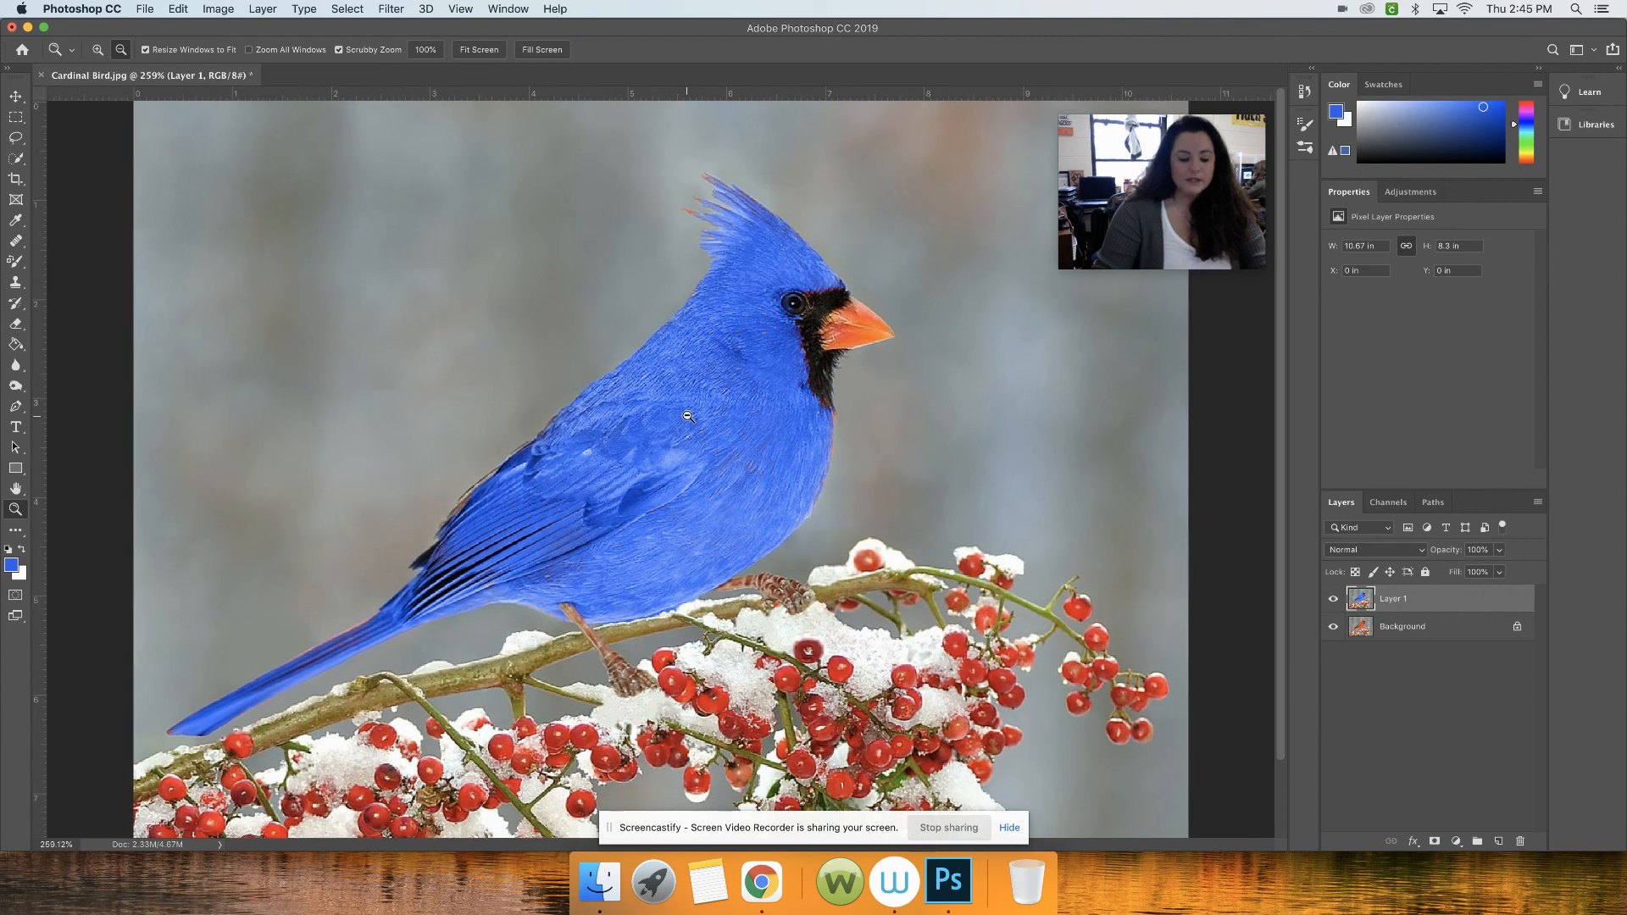
drag(111, 92, 1486, 768)
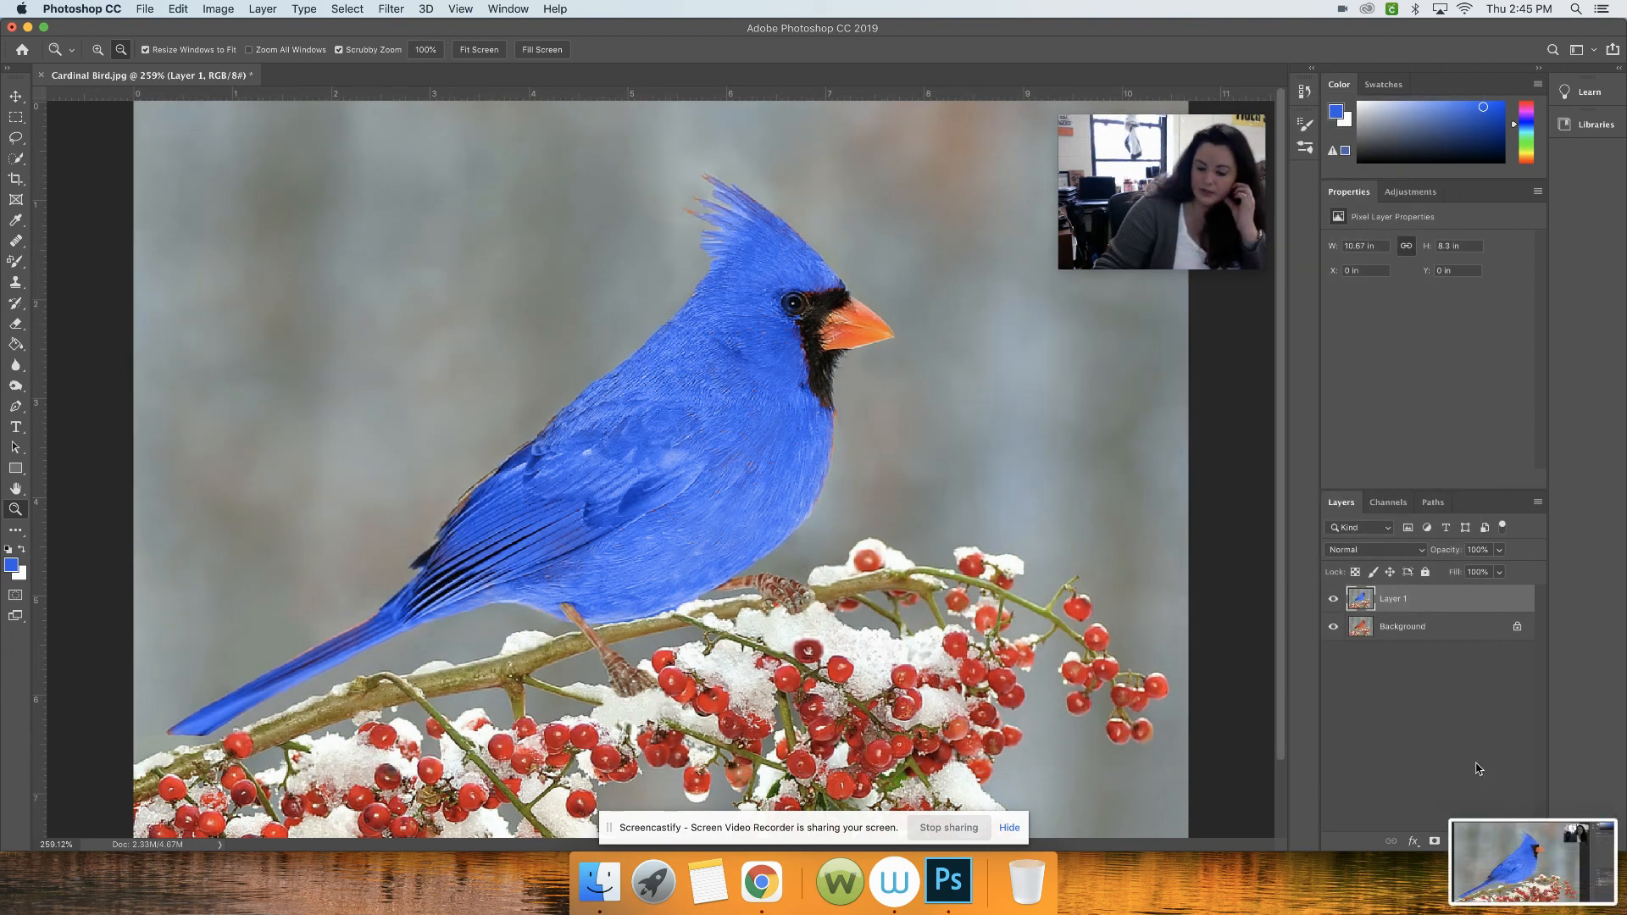
Switch to Chrome and review the Assignment 6 instructions and file choices in the IE W3 document.
click(740, 891)
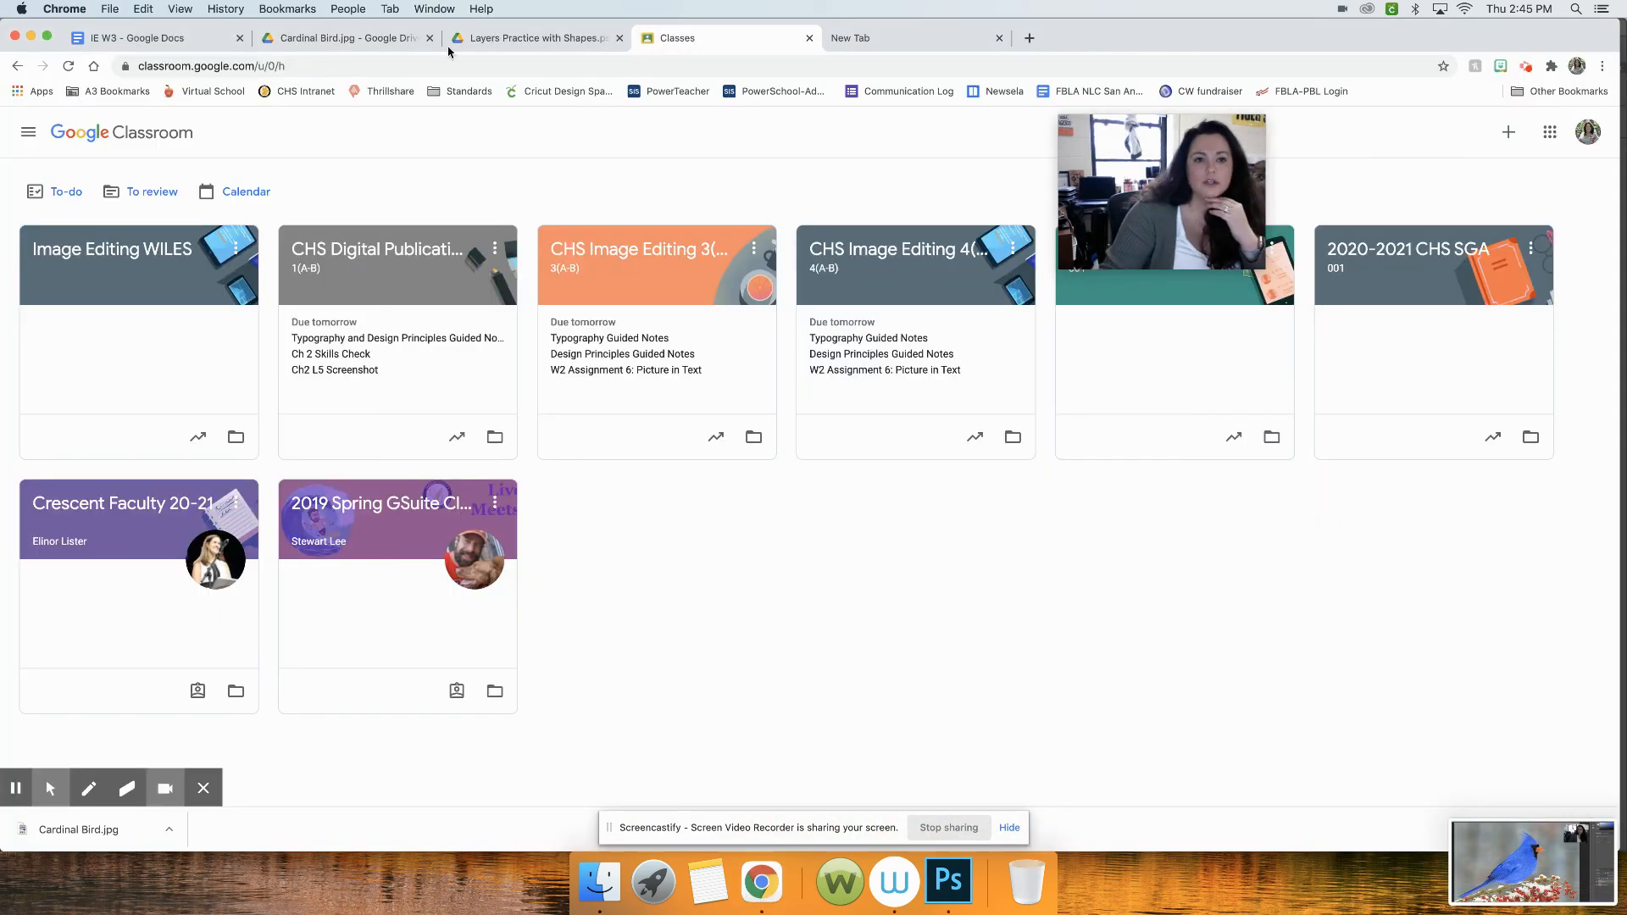
click(184, 38)
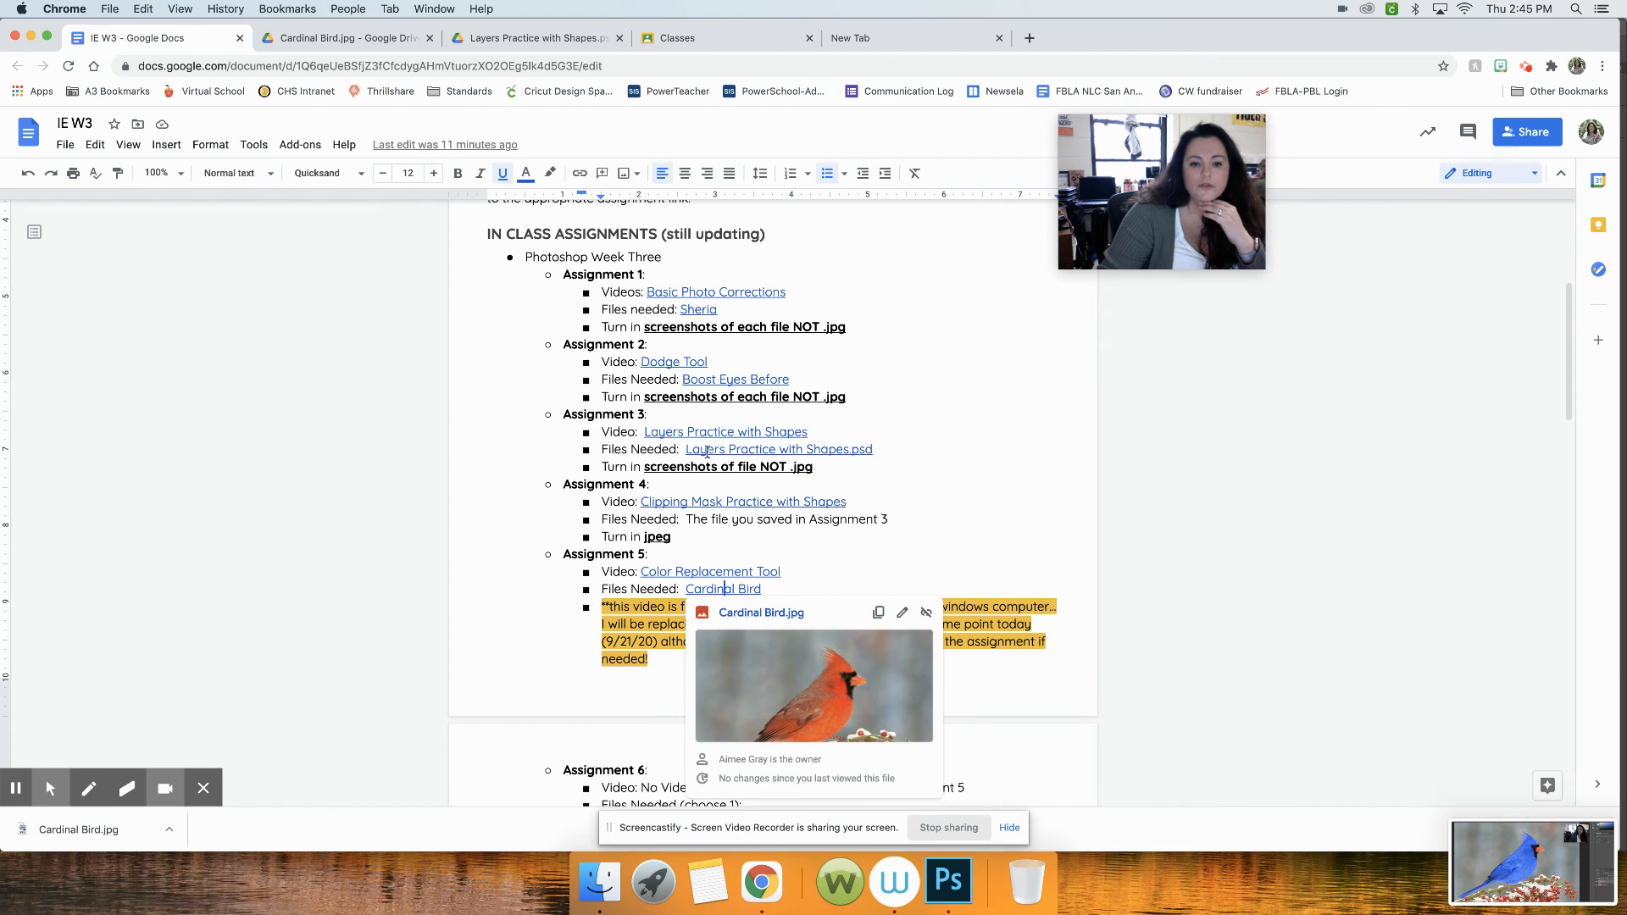
scroll(985, 540, down, 3)
click(782, 544)
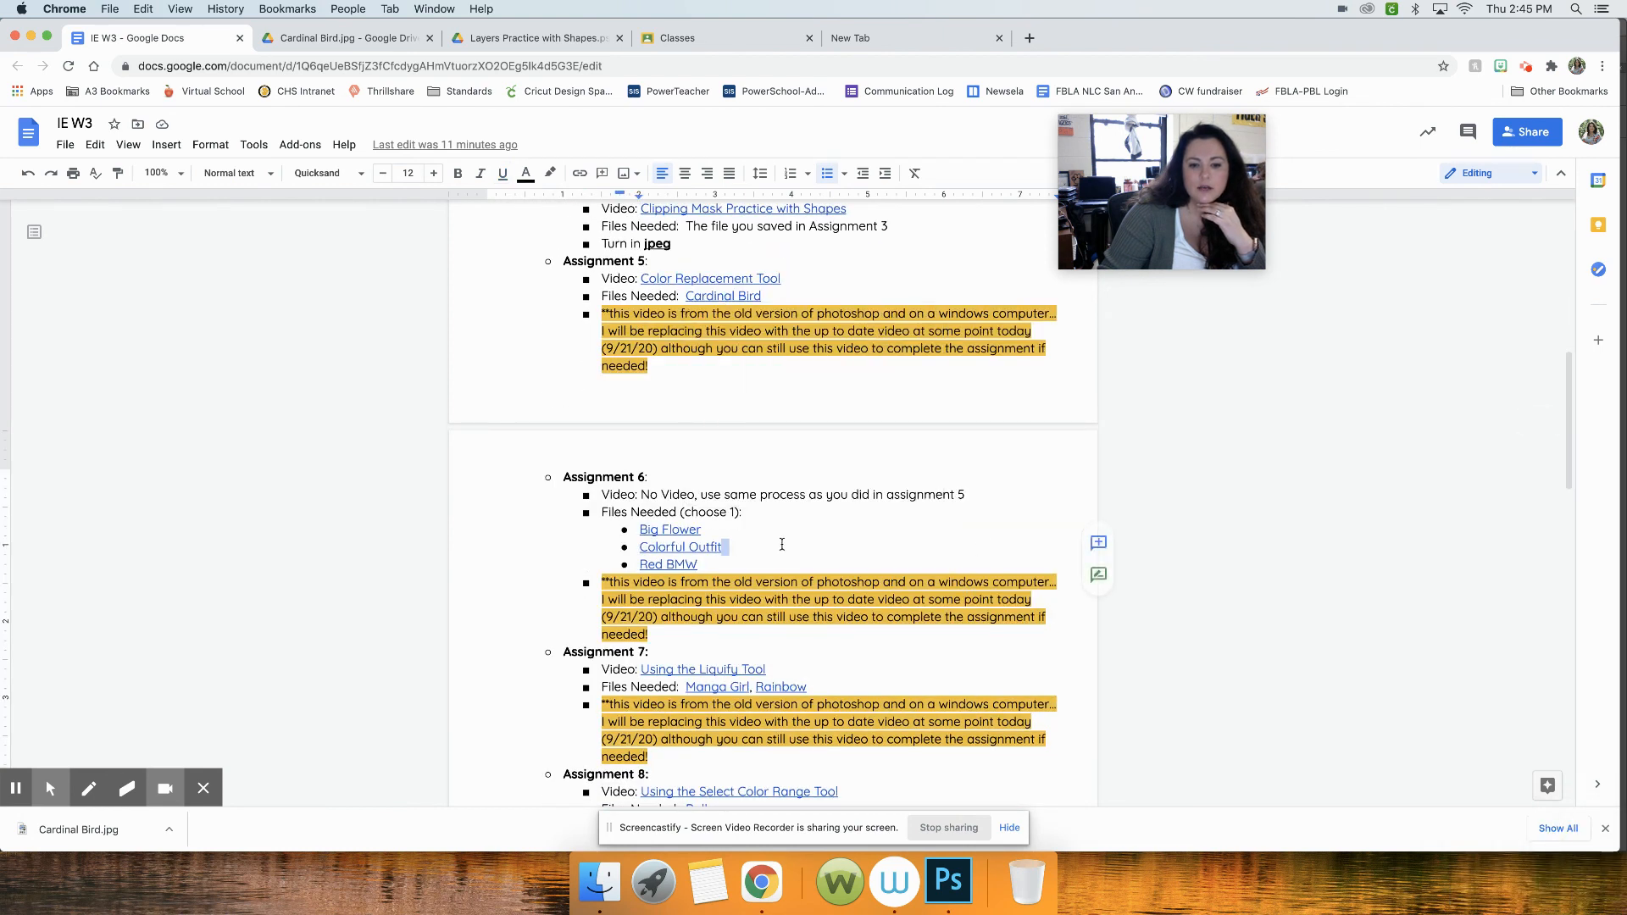
click(730, 495)
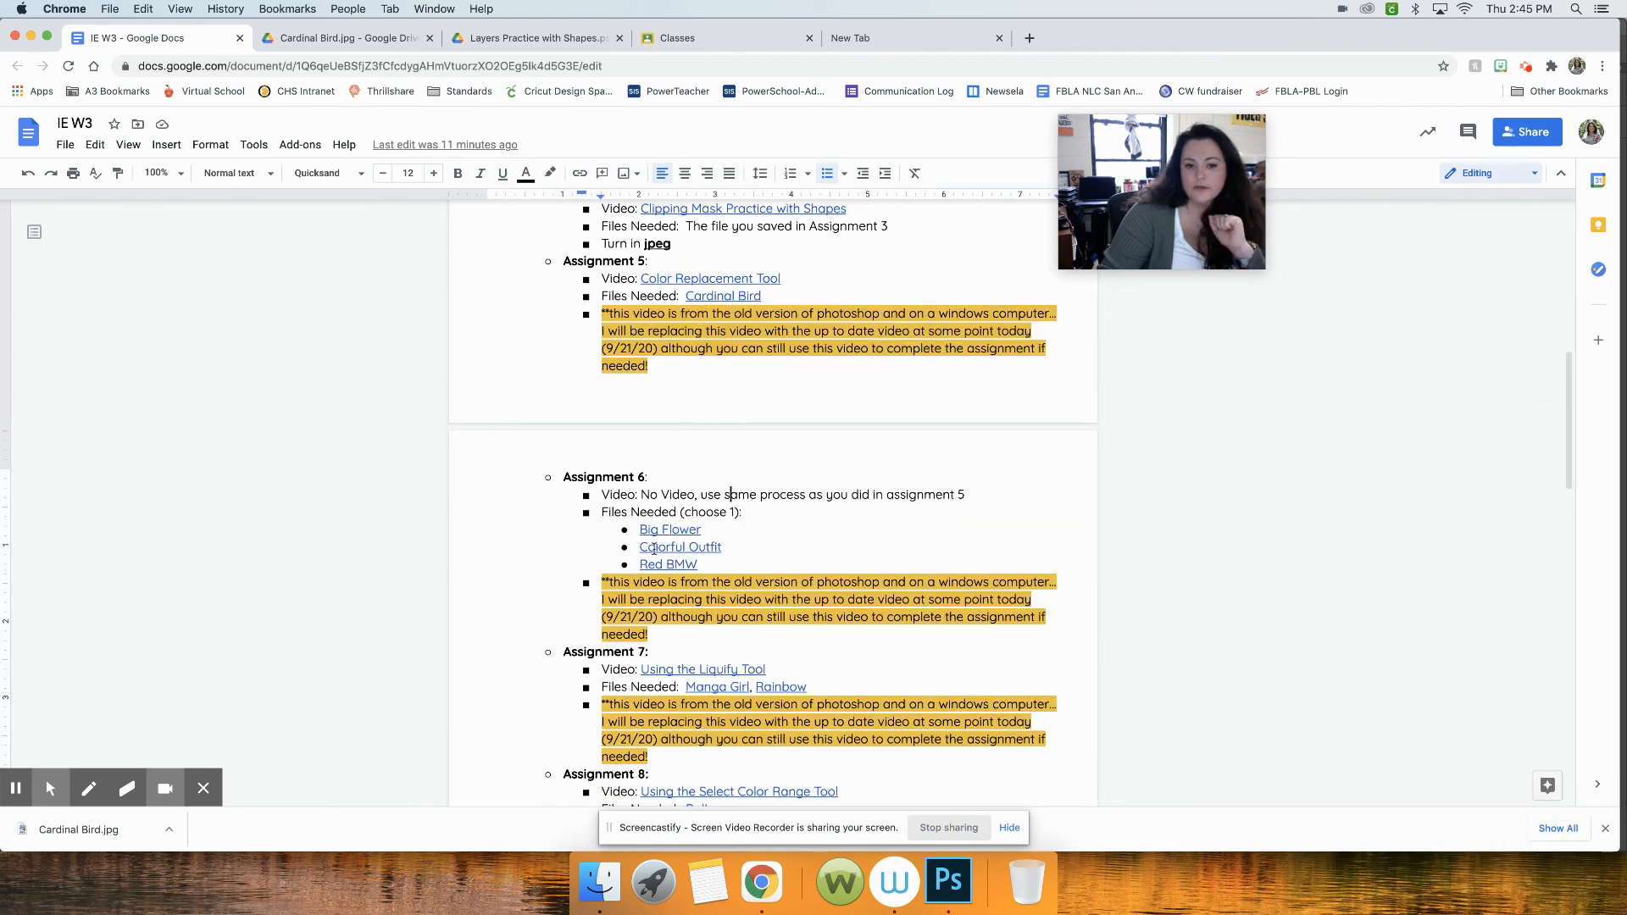